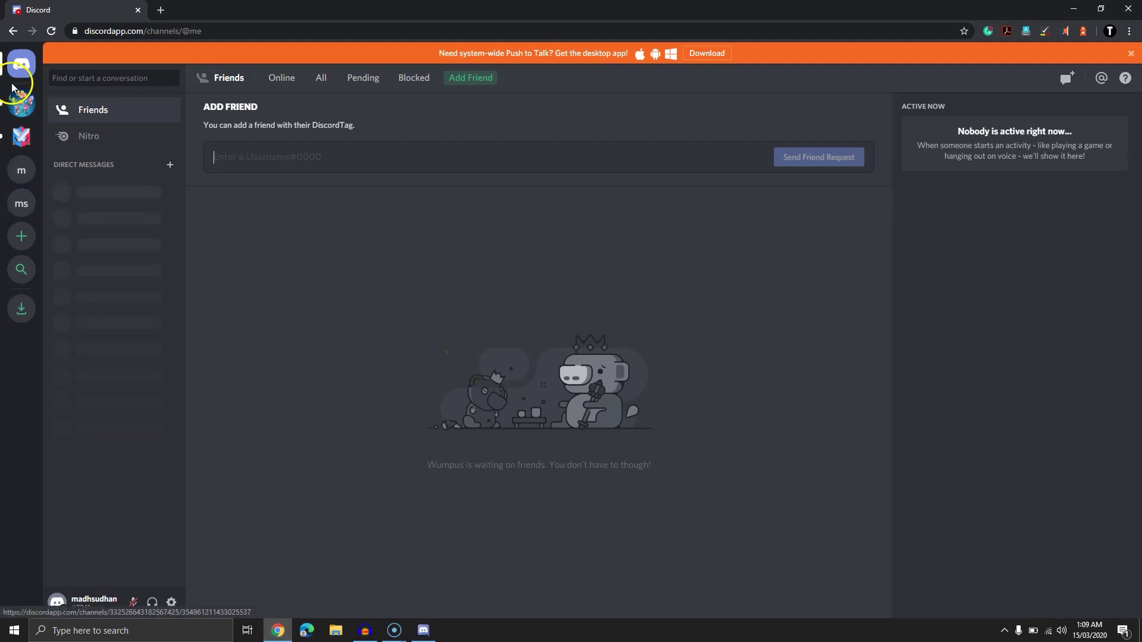
# Visit the /r/RoyaleRecruit and Clash Royale servers, then open Discord's download page.
pyautogui.click(21, 103)
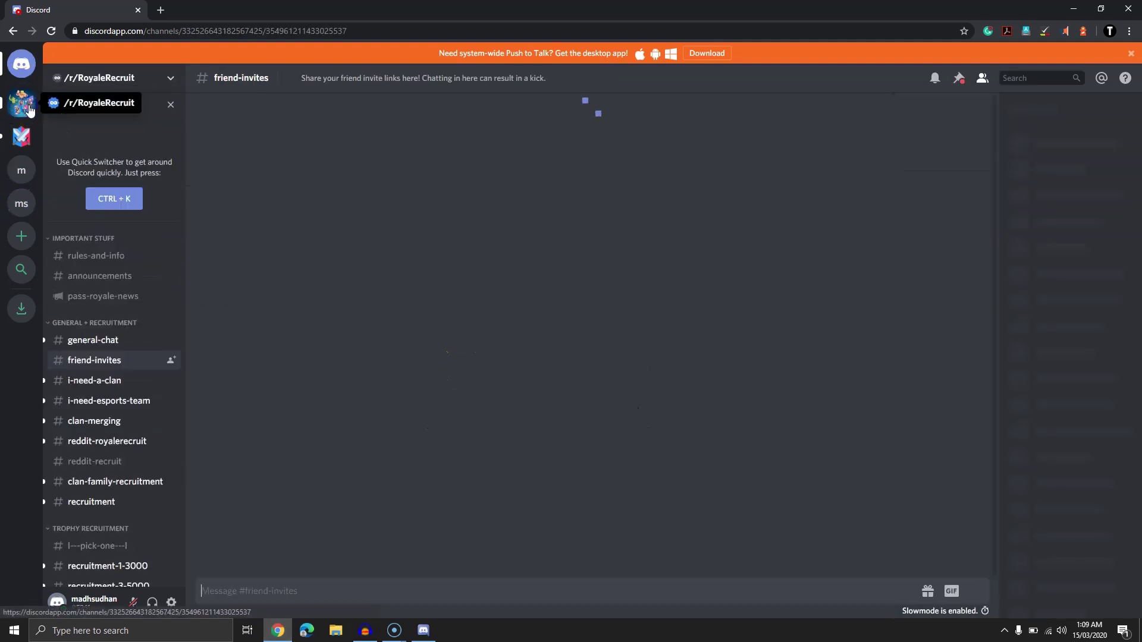
pyautogui.click(24, 145)
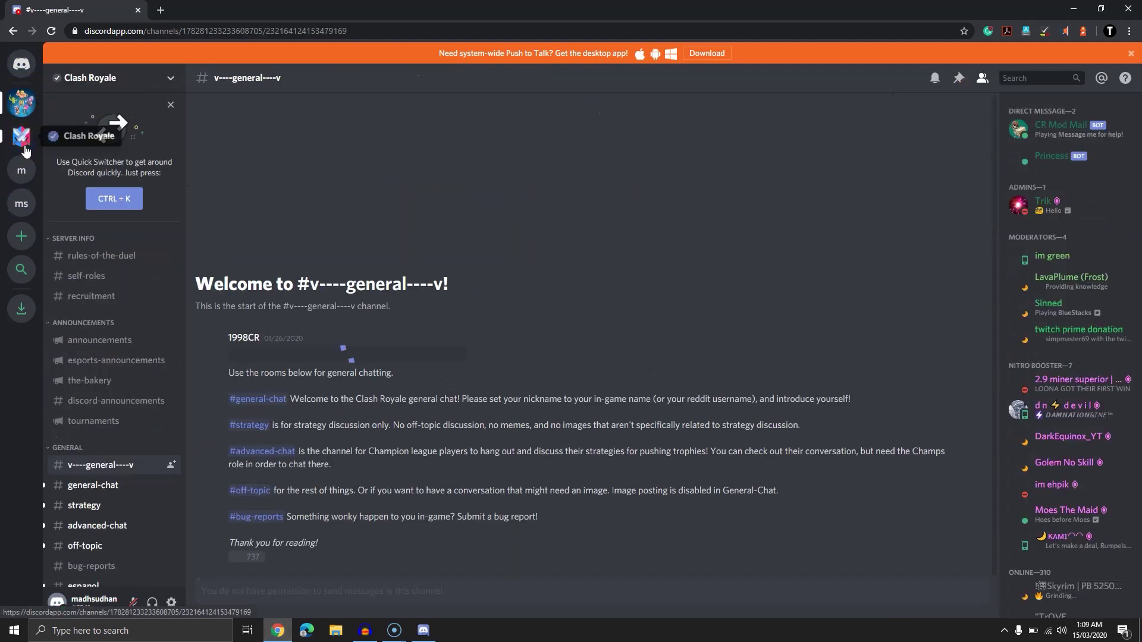
pyautogui.click(704, 53)
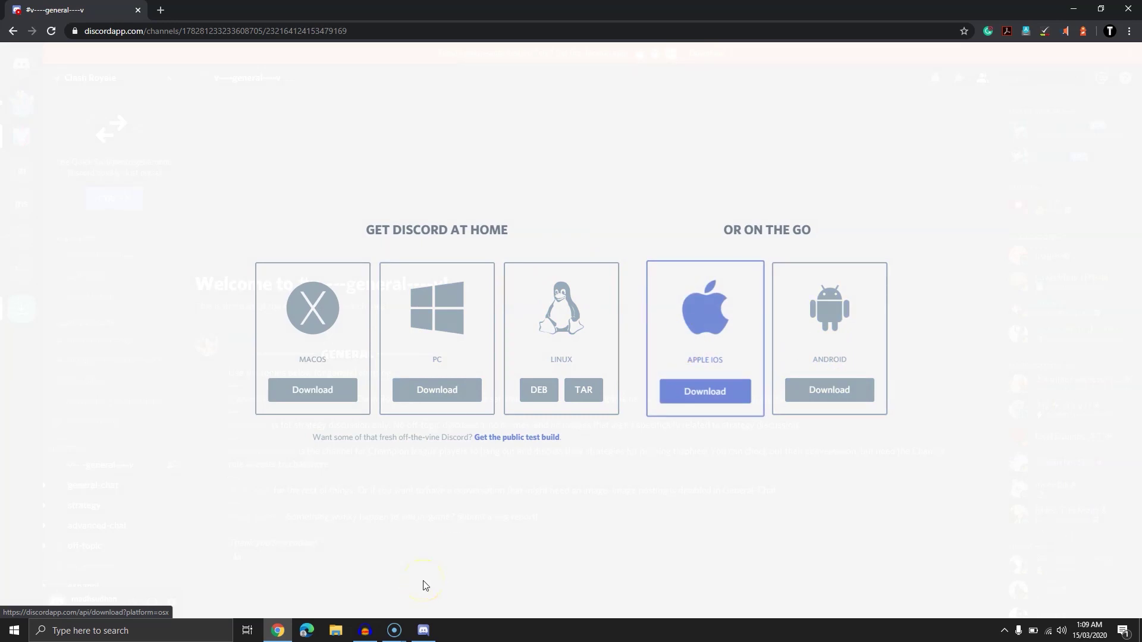
# Switch to the desktop app's competitive-clans chat, scroll it, and dismiss the Add a Server dialog.
pyautogui.click(423, 632)
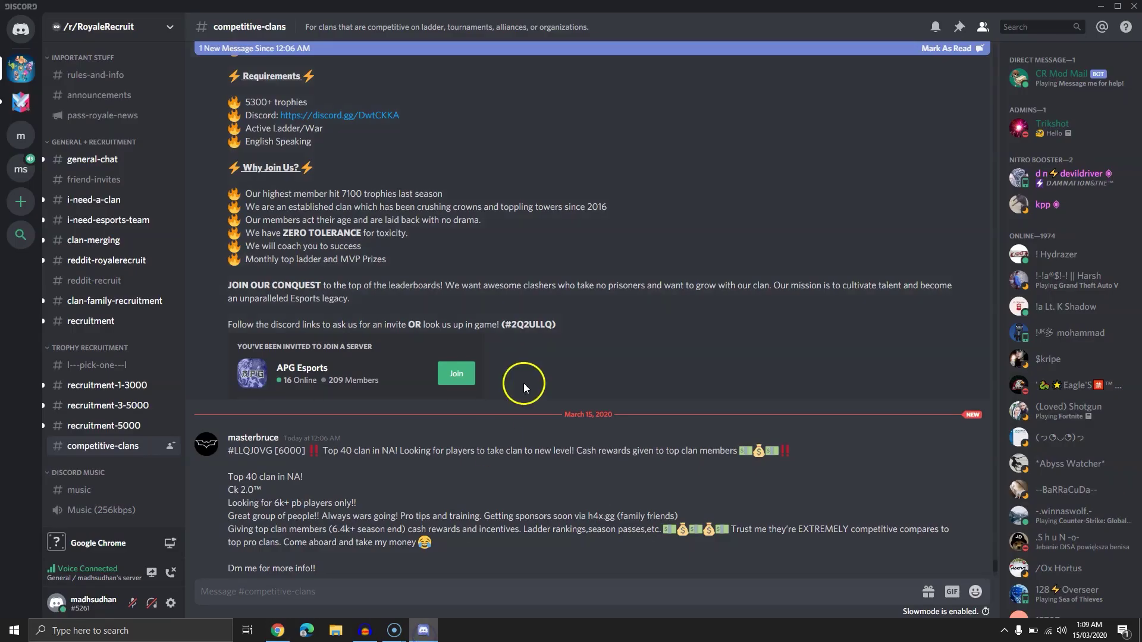
pyautogui.scroll(5, 533, 370)
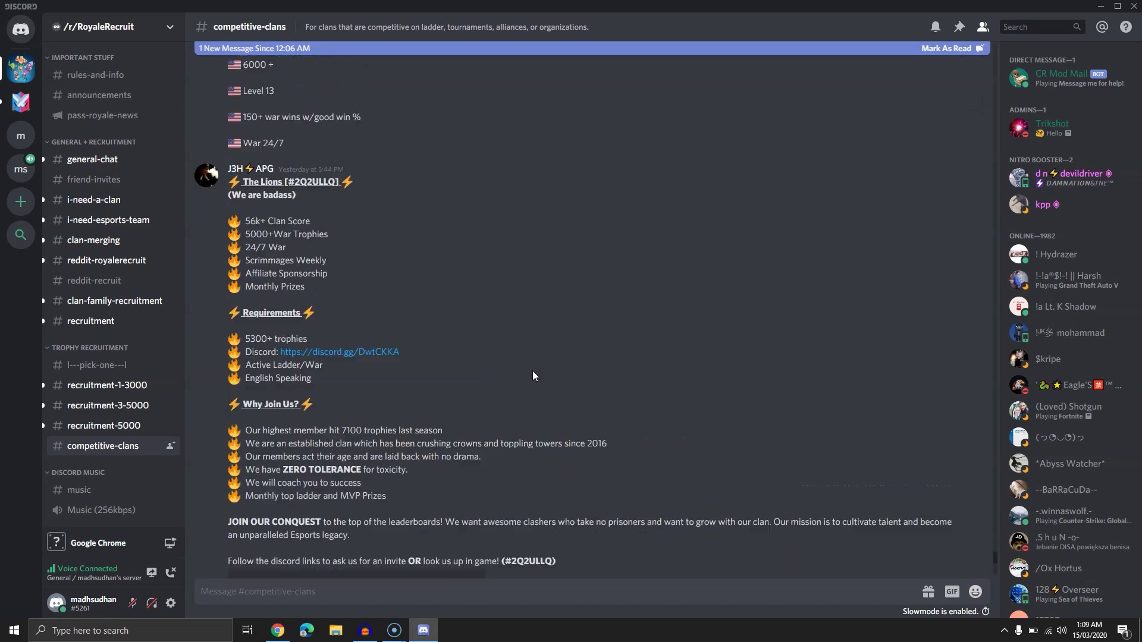
pyautogui.scroll(-4, 533, 375)
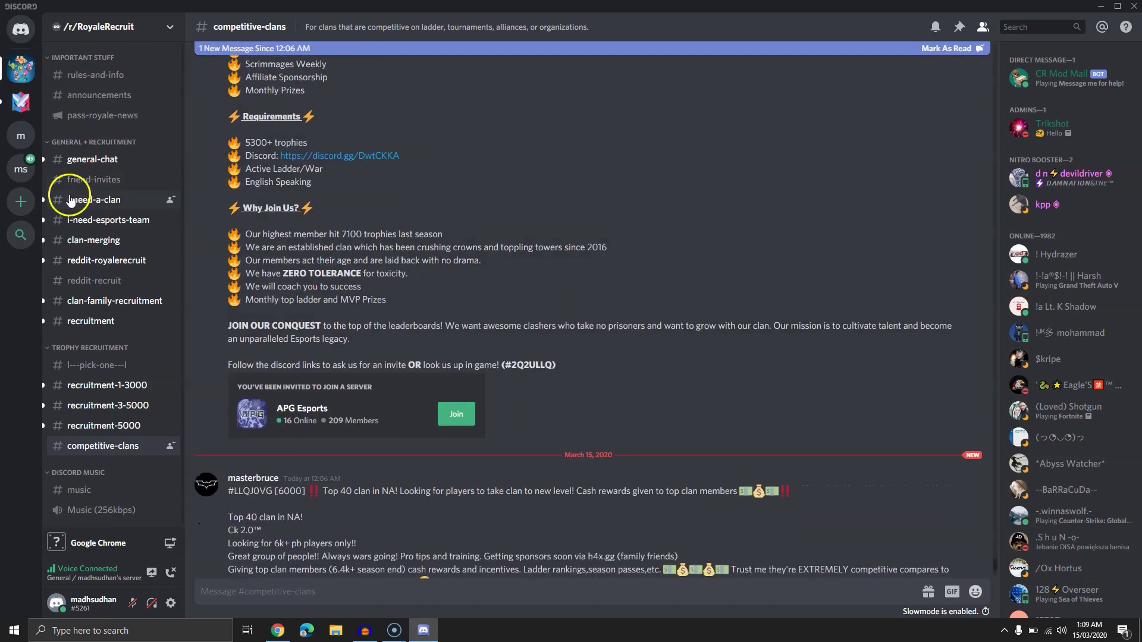
pyautogui.click(23, 204)
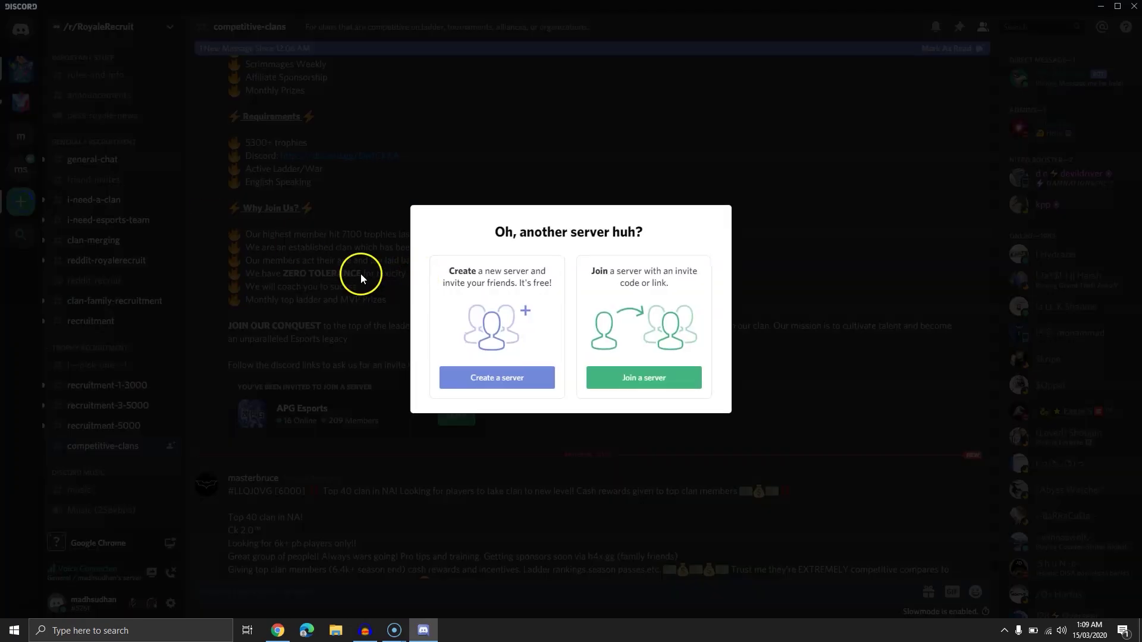
pyautogui.click(361, 273)
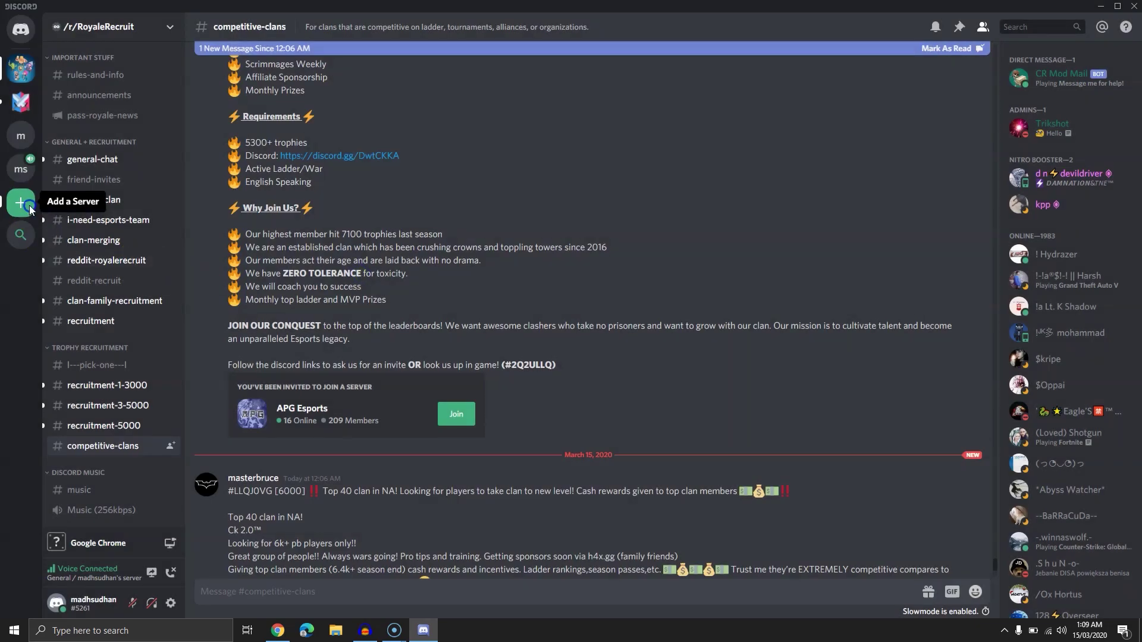
# Search Explore Public Servers for 'clash of clasn' to find Clash of Clans communities.
pyautogui.click(30, 205)
pyautogui.click(21, 235)
pyautogui.write('clash of clasn')
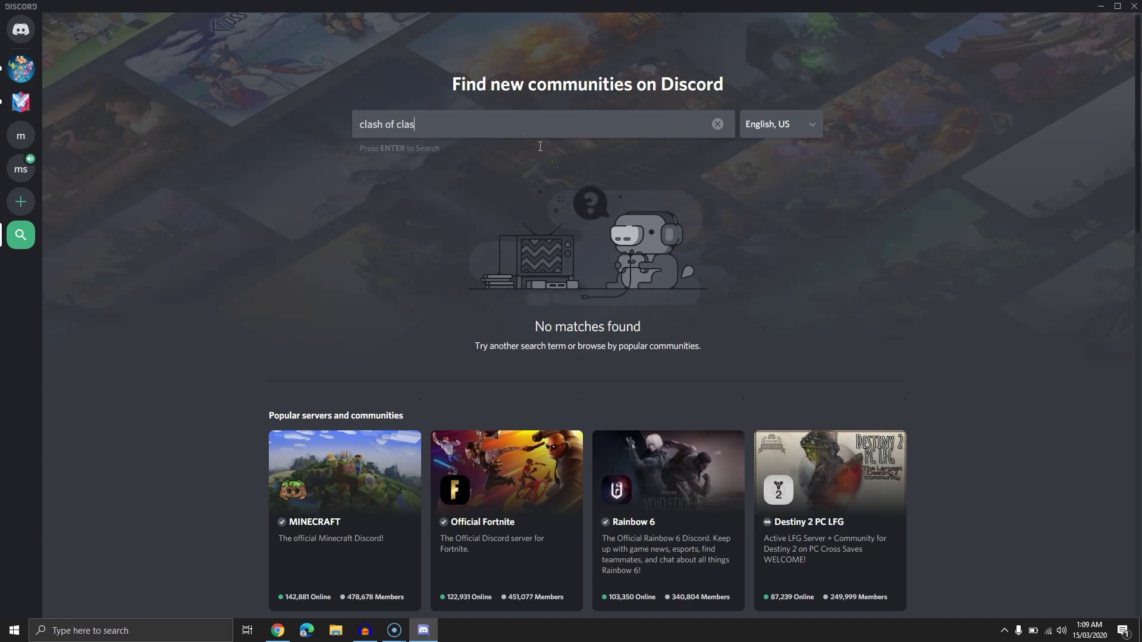
pyautogui.press('Return')
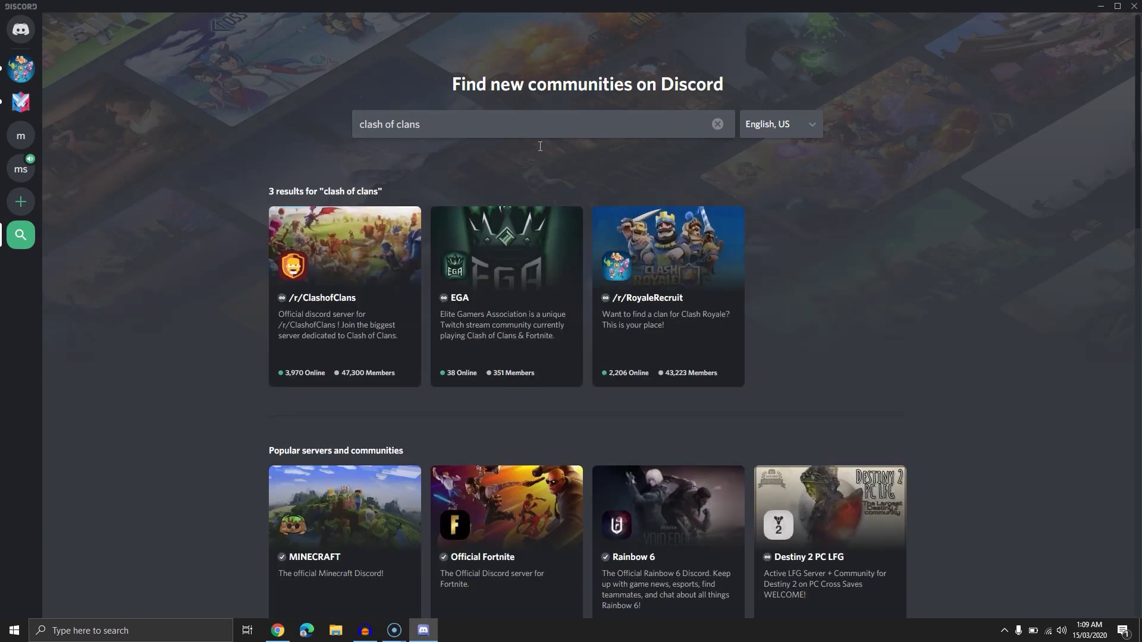
pyautogui.moveTo(378, 270)
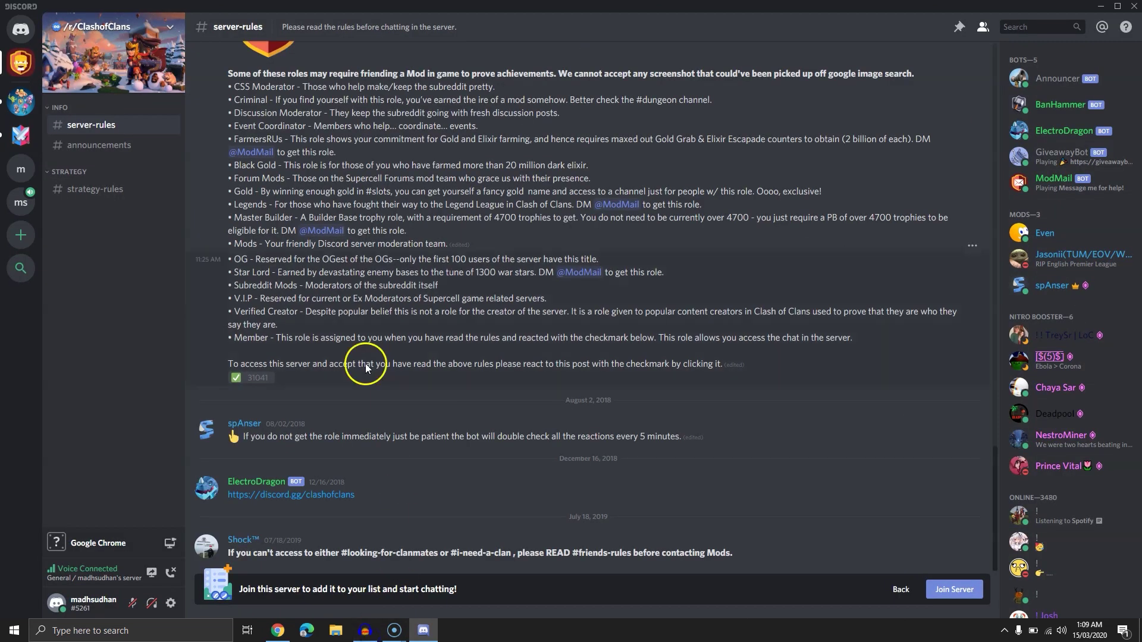
# Scroll through the /r/ClashofClans rules preview and join the server.
pyautogui.scroll(3, 331, 343)
pyautogui.scroll(-3, 331, 343)
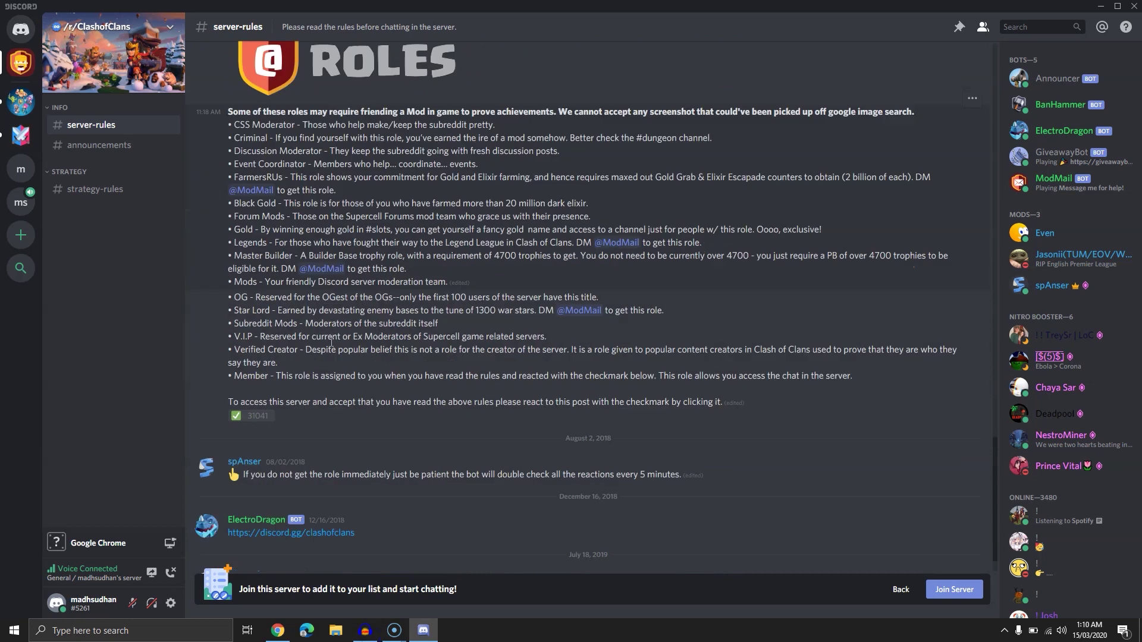
pyautogui.scroll(2, 332, 343)
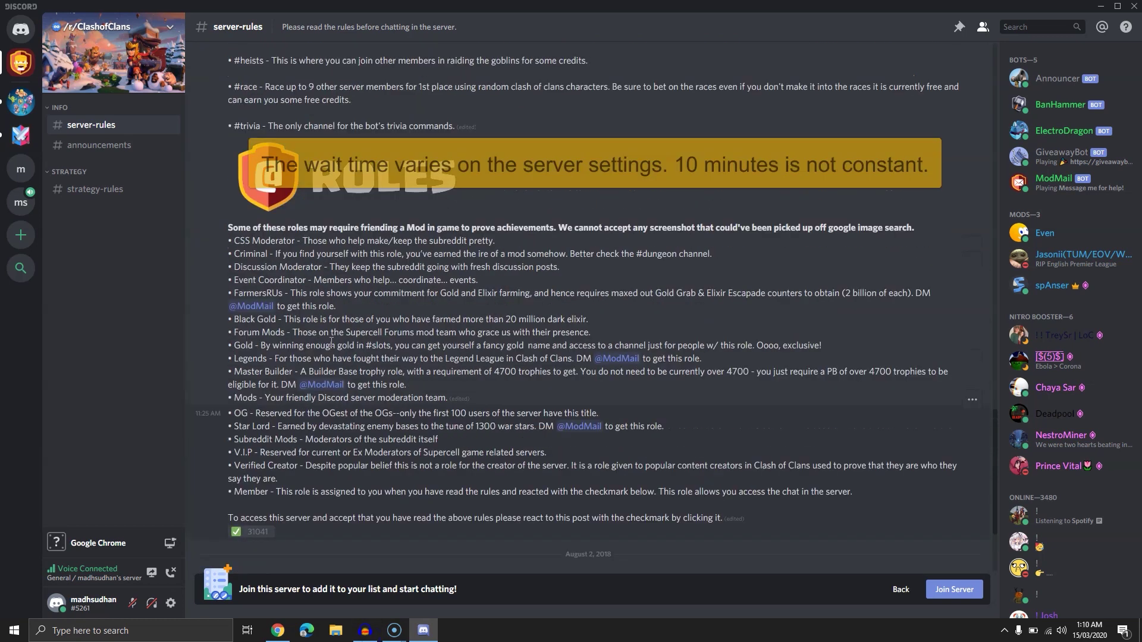
pyautogui.scroll(-2, 331, 344)
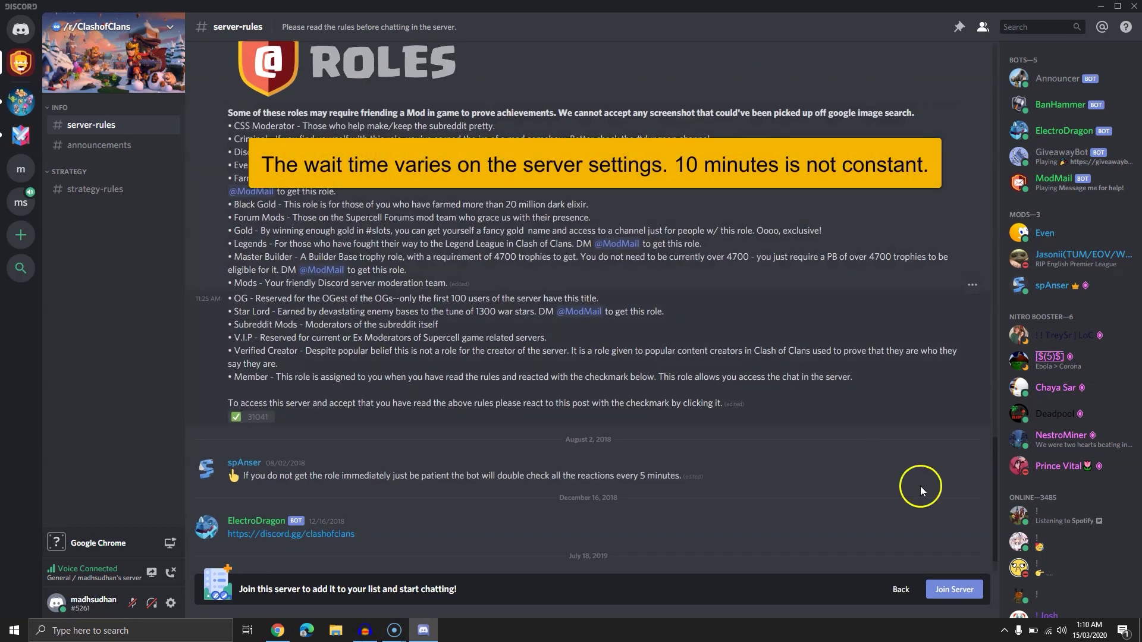
pyautogui.click(947, 588)
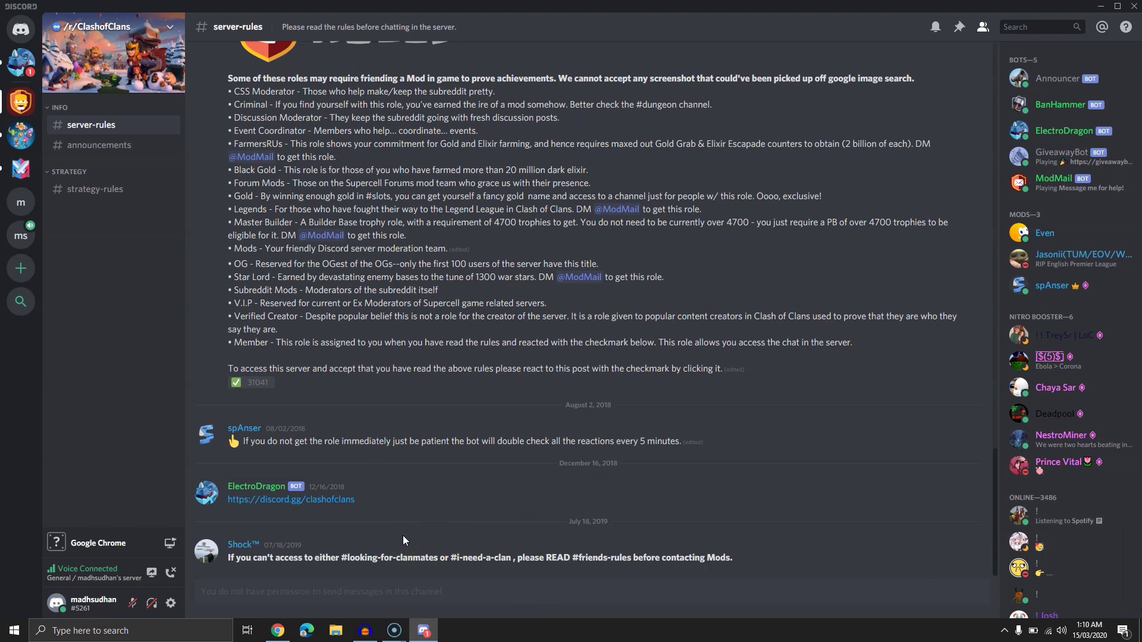
pyautogui.scroll(5, 402, 535)
# Return to /r/RoyaleRecruit, scroll its chat, and open the #general-chat channel.
pyautogui.click(21, 136)
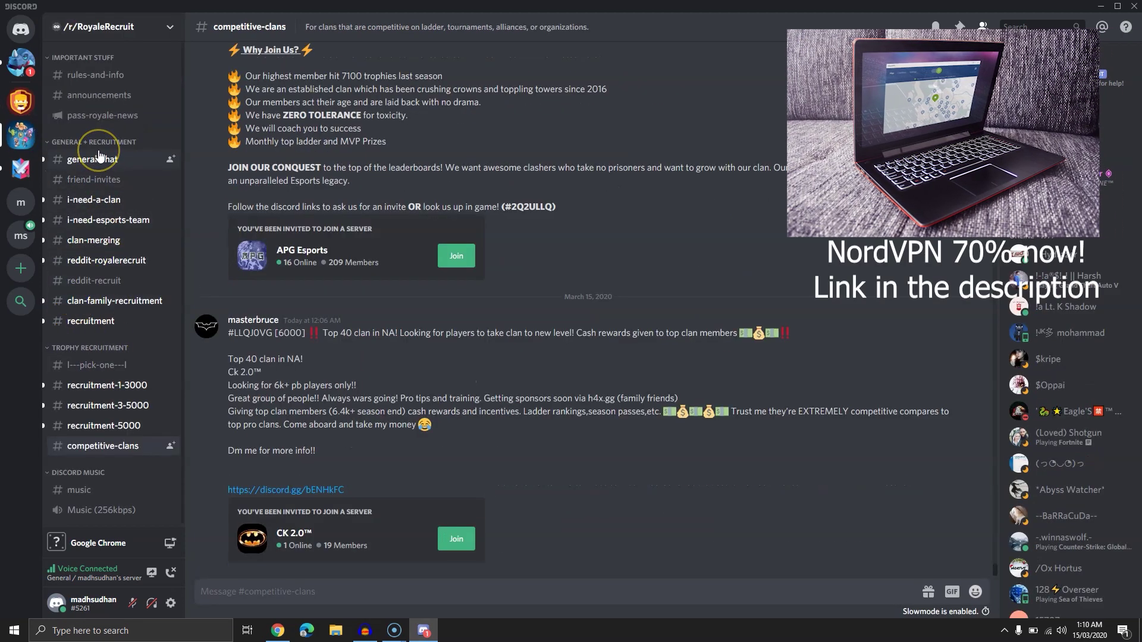
pyautogui.scroll(-1, 89, 250)
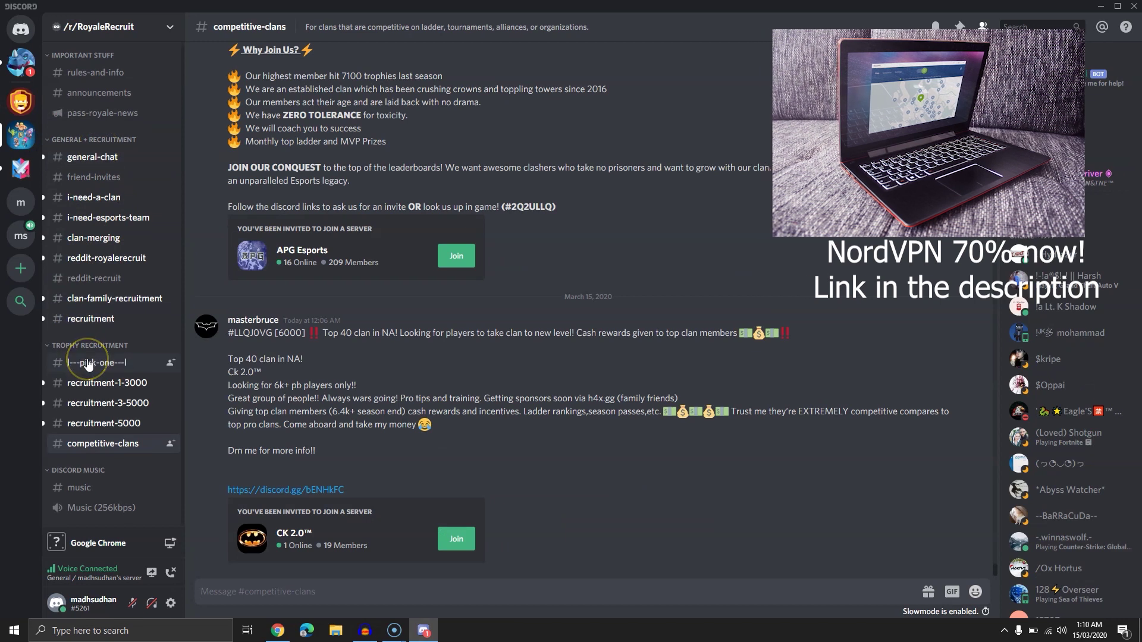
pyautogui.scroll(1, 88, 364)
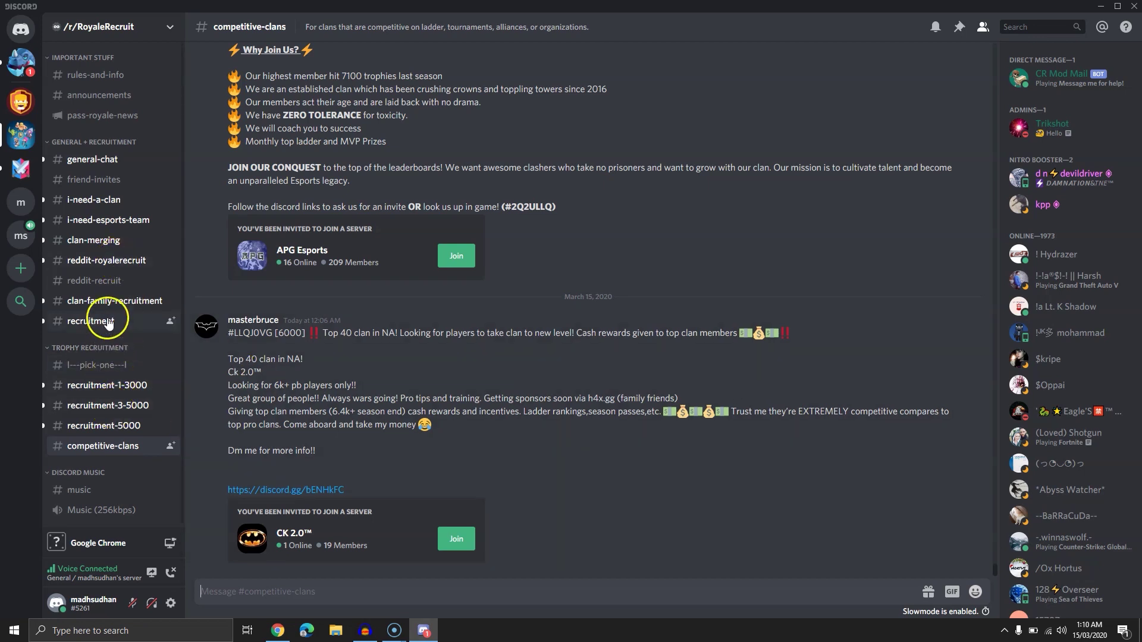
pyautogui.click(107, 159)
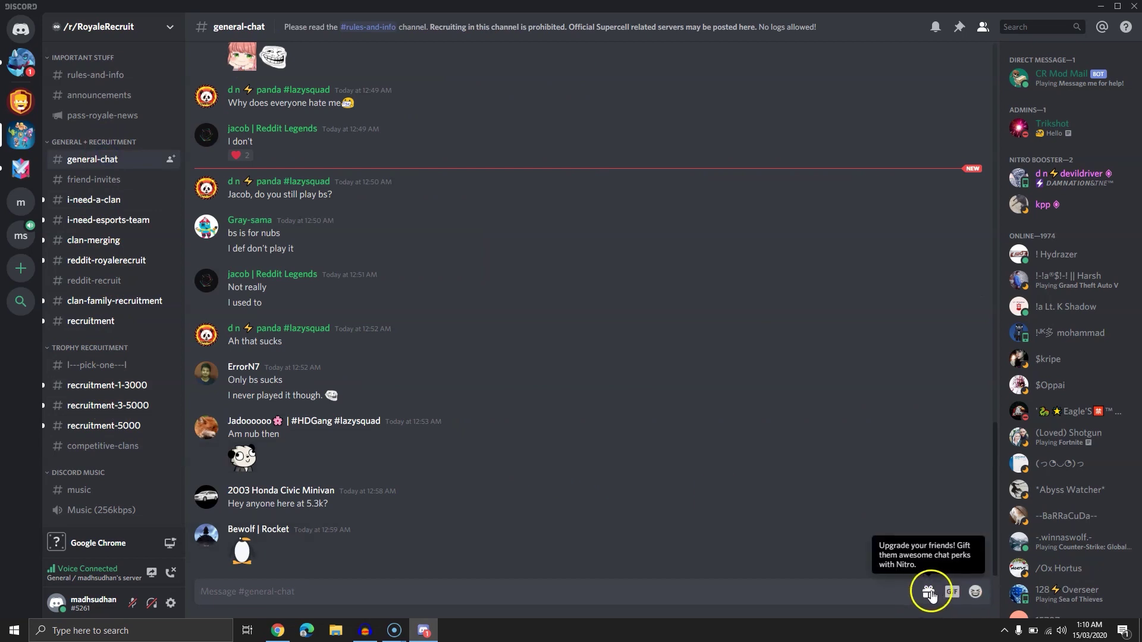
pyautogui.click(930, 595)
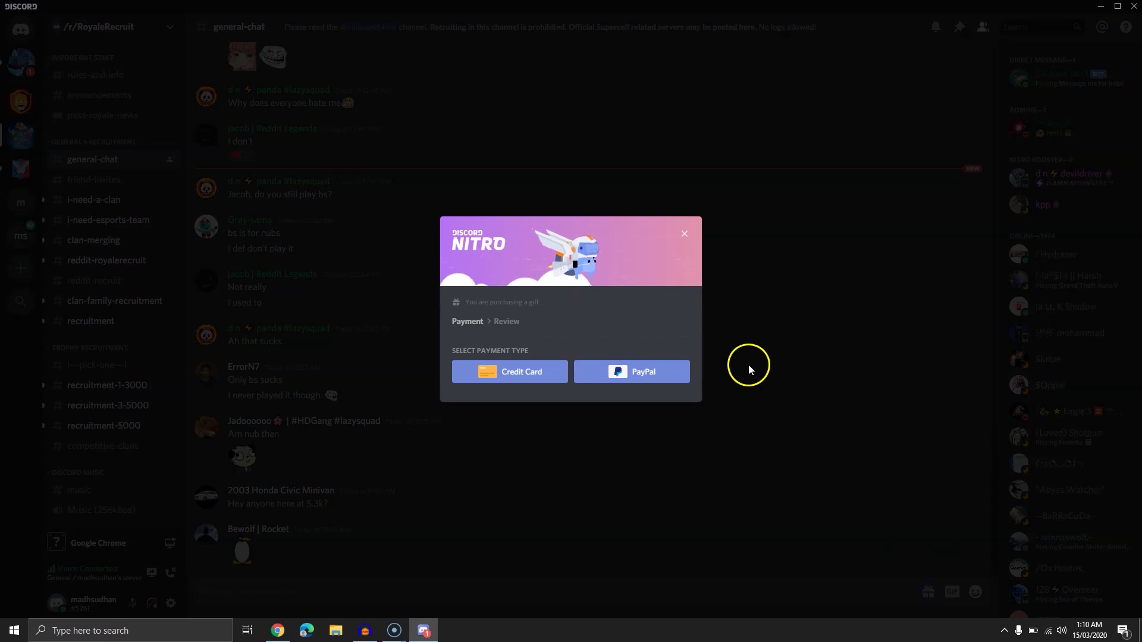
pyautogui.click(681, 238)
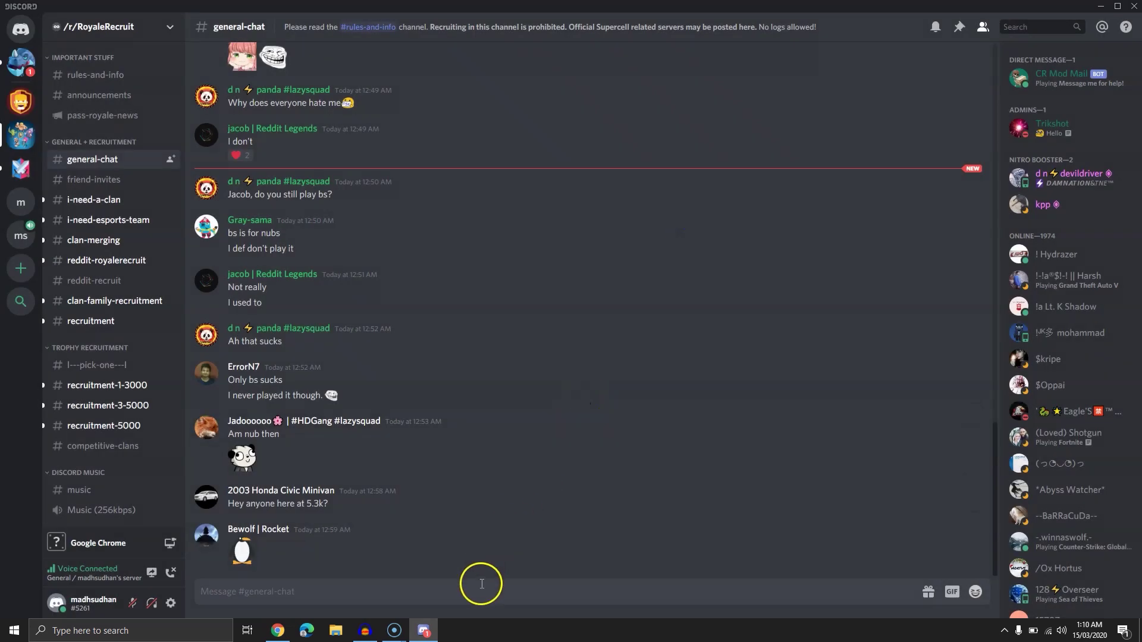
# Dismiss the Add a Server choices, open your own server's general channel, and hide the member list.
pyautogui.click(18, 269)
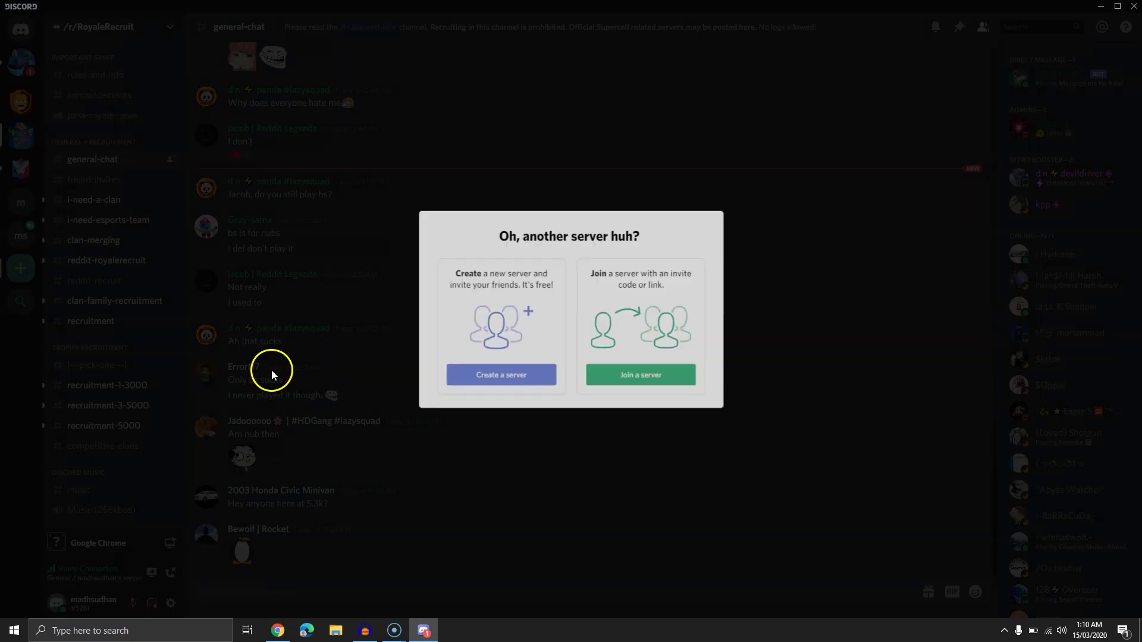
pyautogui.click(273, 369)
pyautogui.click(20, 214)
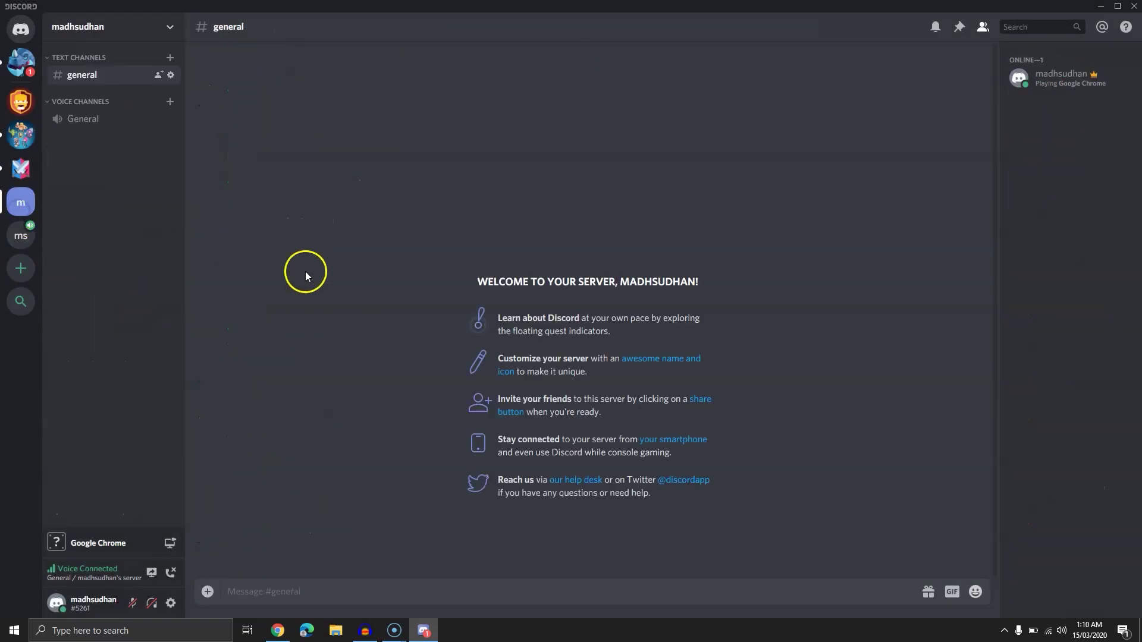
pyautogui.click(980, 31)
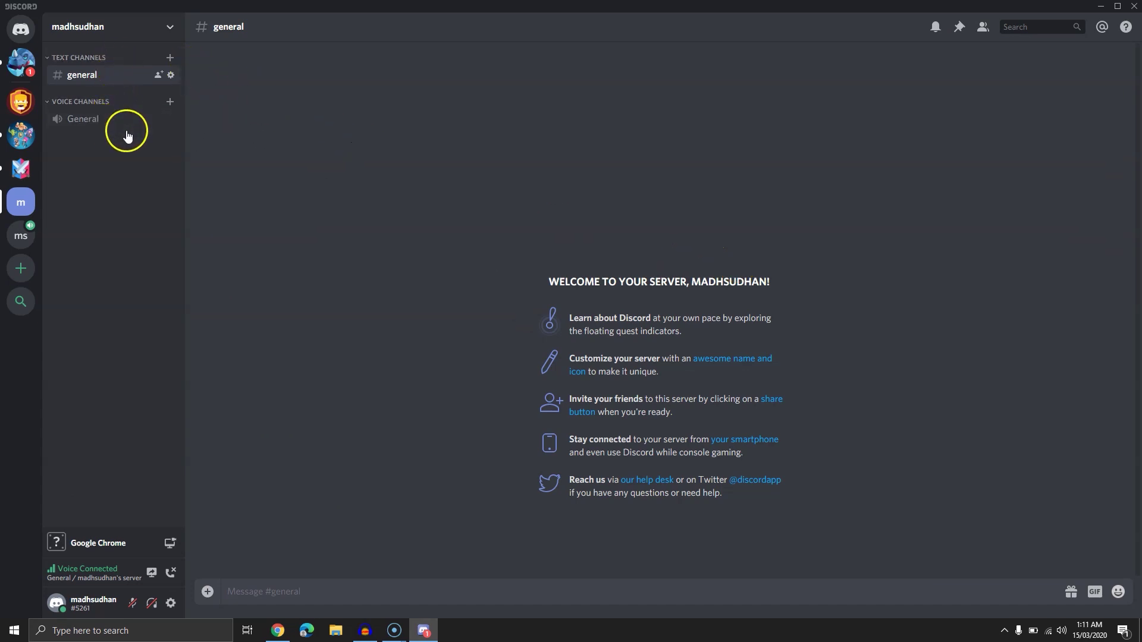
# Open Server Settings for the personal server from its right-click menu.
pyautogui.rightClick(21, 203)
pyautogui.moveTo(65, 251)
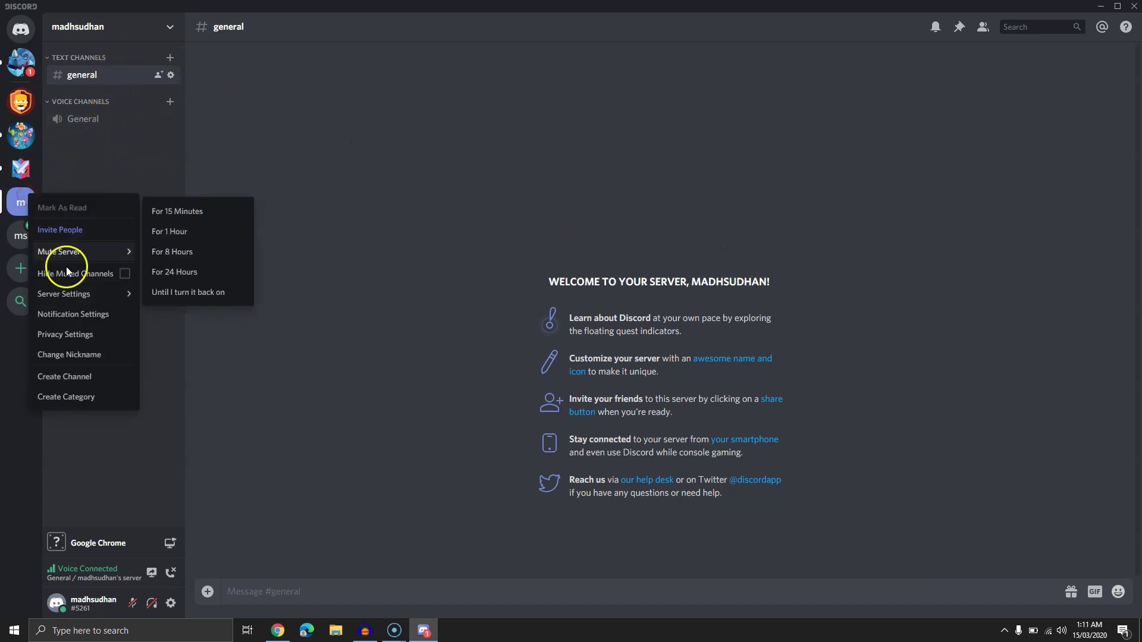
pyautogui.click(77, 295)
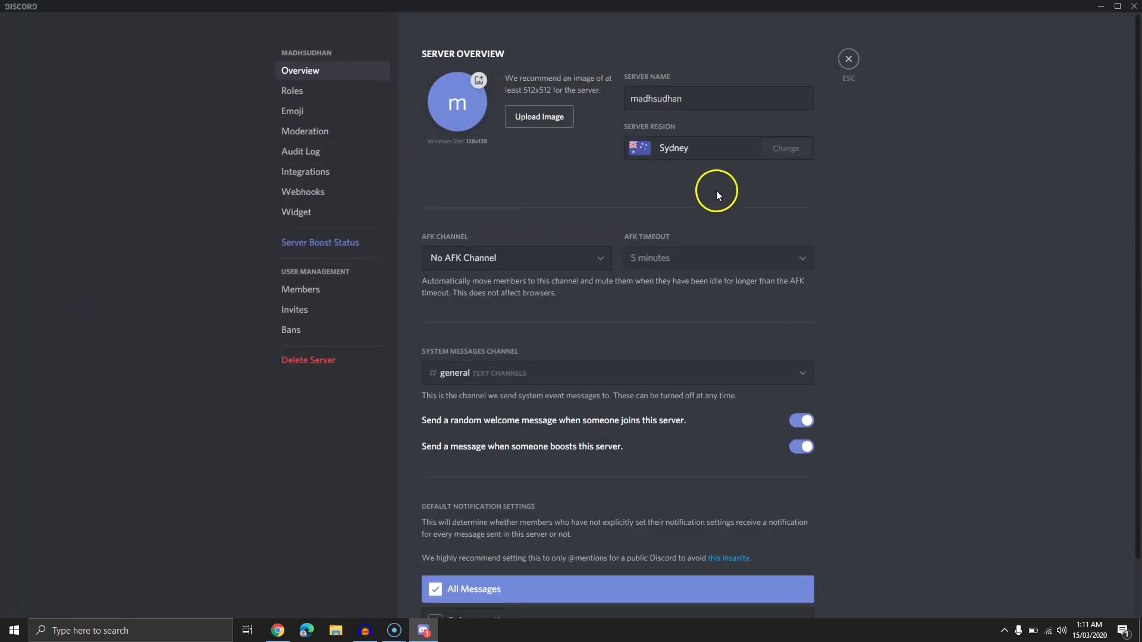
pyautogui.scroll(-1, 844, 258)
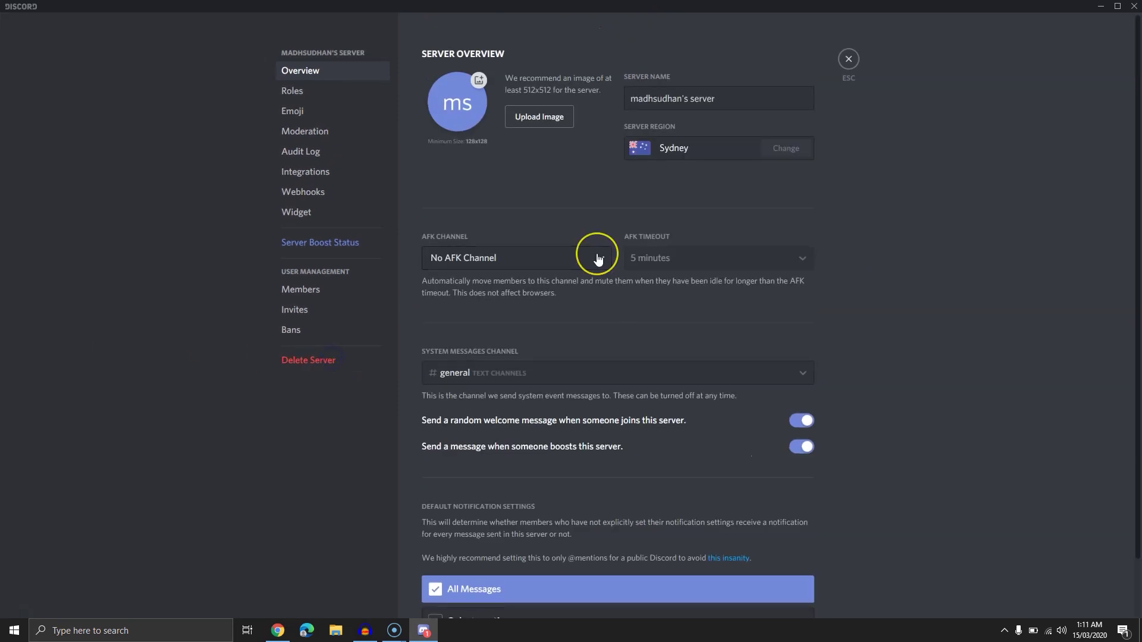
pyautogui.click(314, 95)
pyautogui.scroll(-2, 767, 265)
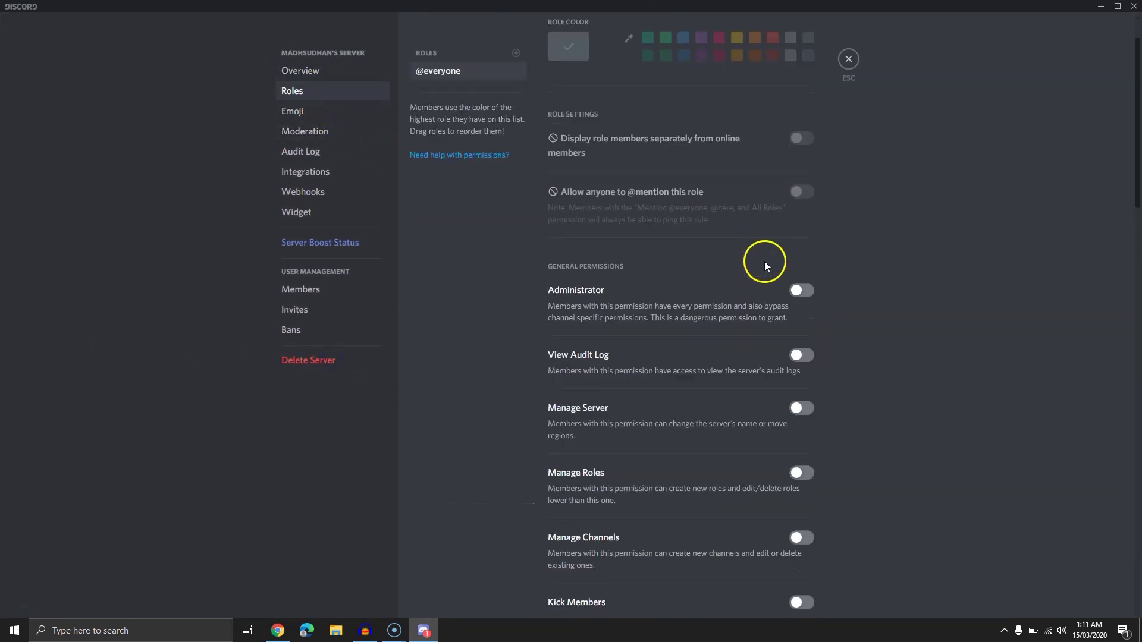
pyautogui.click(804, 291)
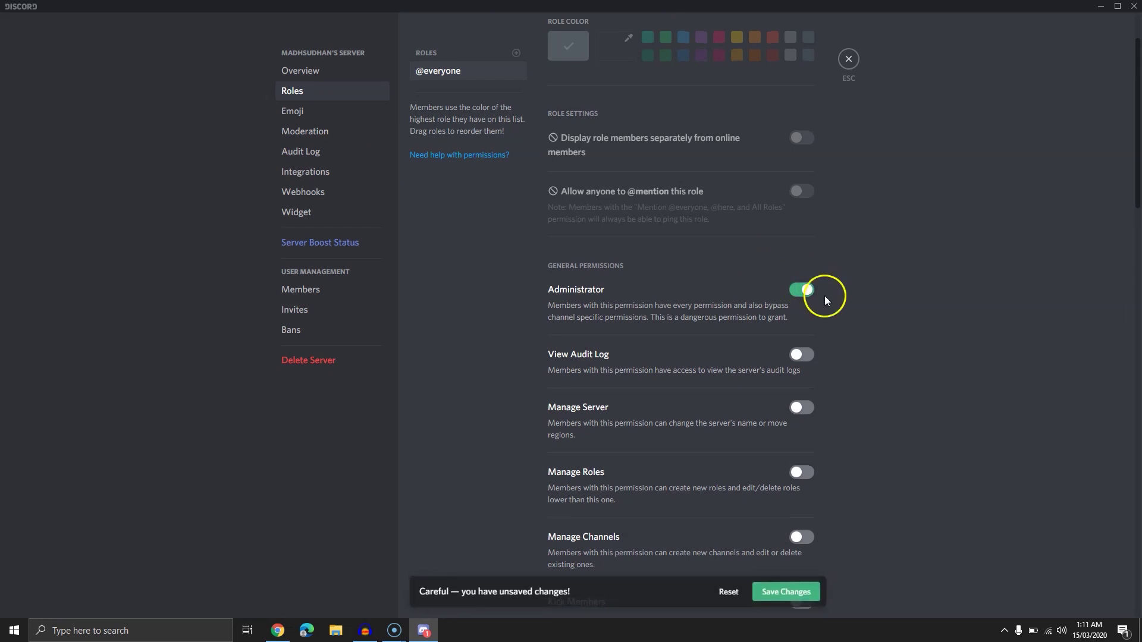
pyautogui.scroll(-5, 864, 387)
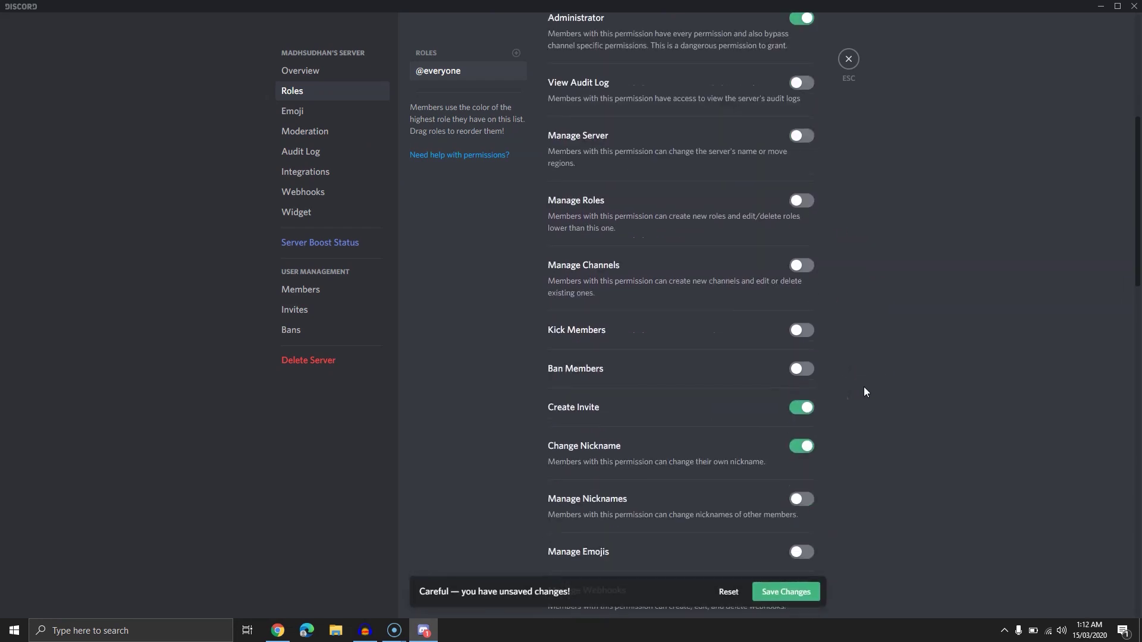
pyautogui.scroll(-6, 864, 387)
pyautogui.click(795, 594)
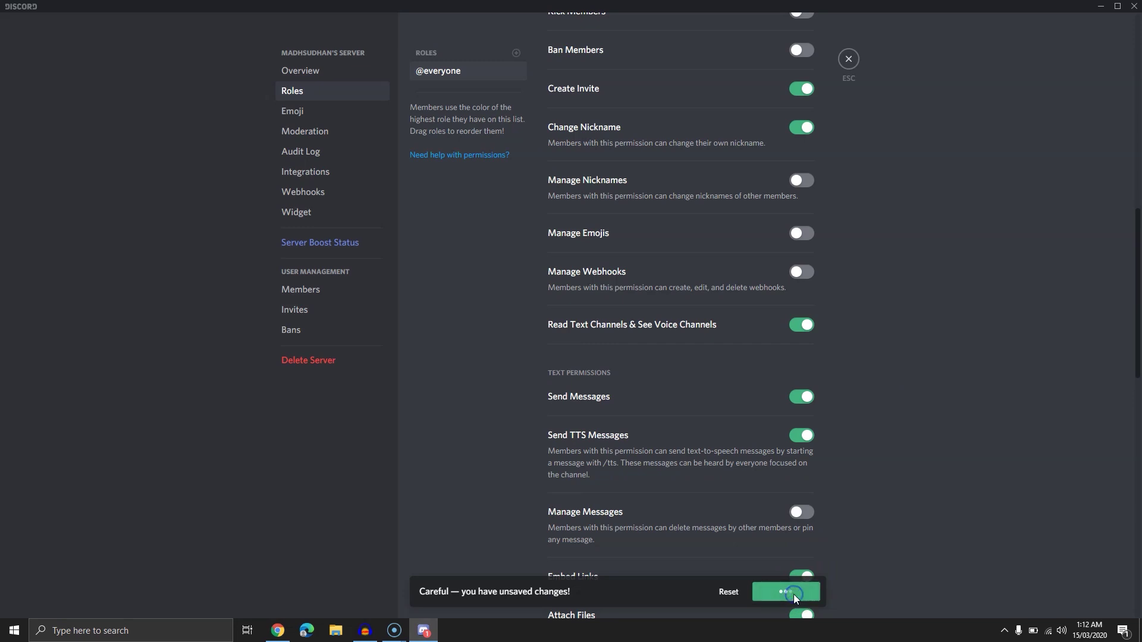
pyautogui.click(849, 60)
# In User Settings > Game Activity, remove Google Chrome from the detected games.
pyautogui.click(170, 605)
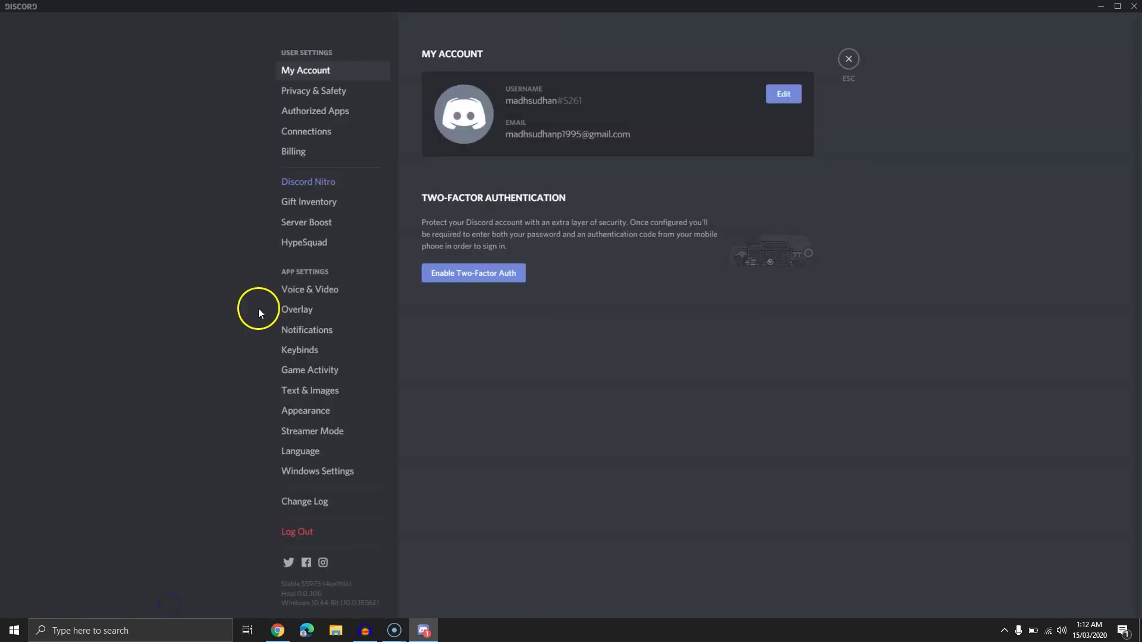
pyautogui.click(308, 372)
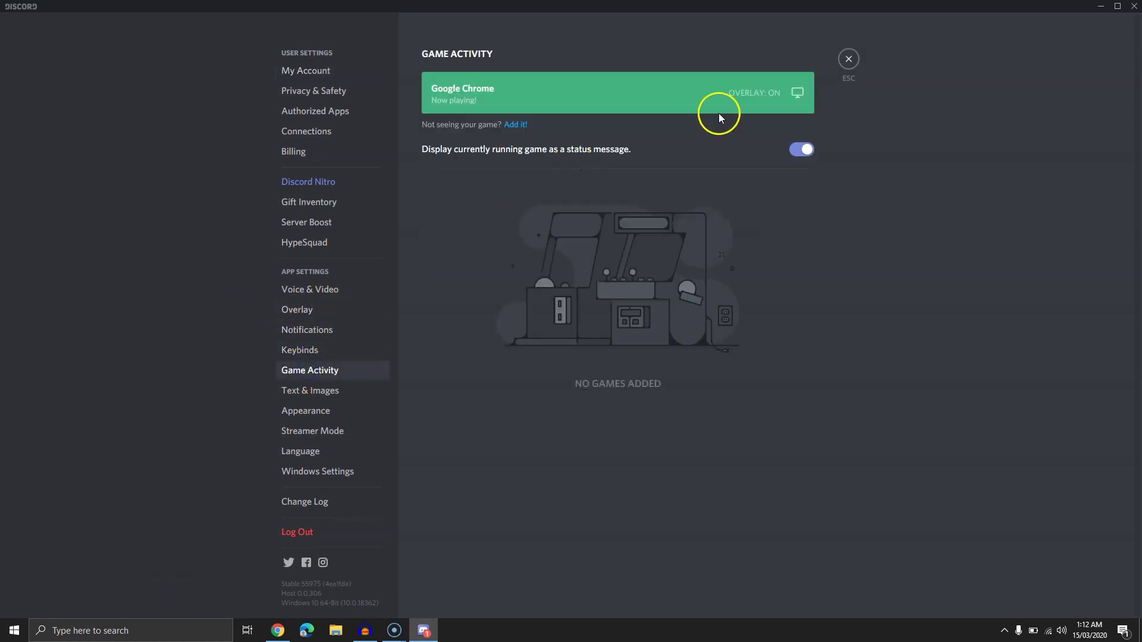
pyautogui.click(813, 74)
# Add Google Chrome back from the running-apps list as the game being played.
pyautogui.click(524, 124)
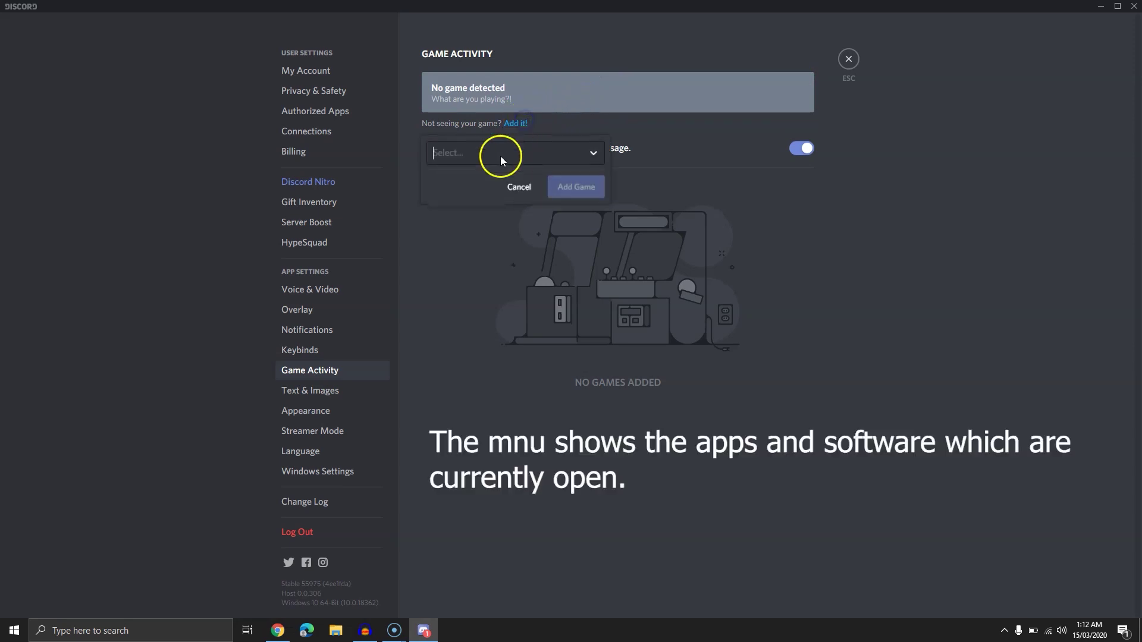
pyautogui.click(533, 162)
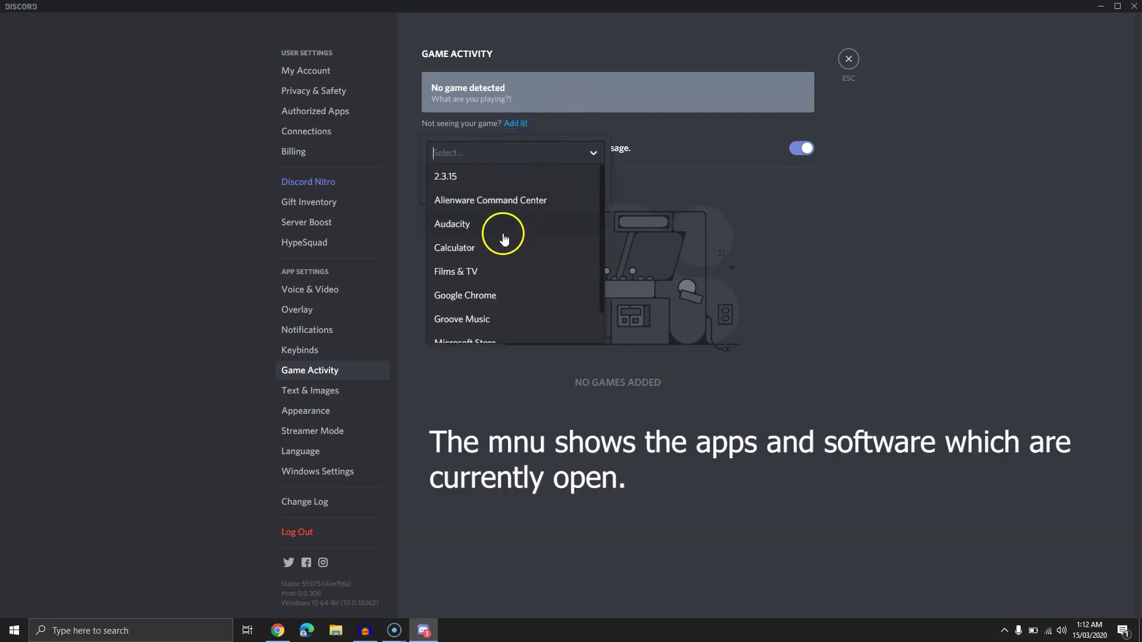
pyautogui.scroll(-1, 504, 254)
pyautogui.click(503, 254)
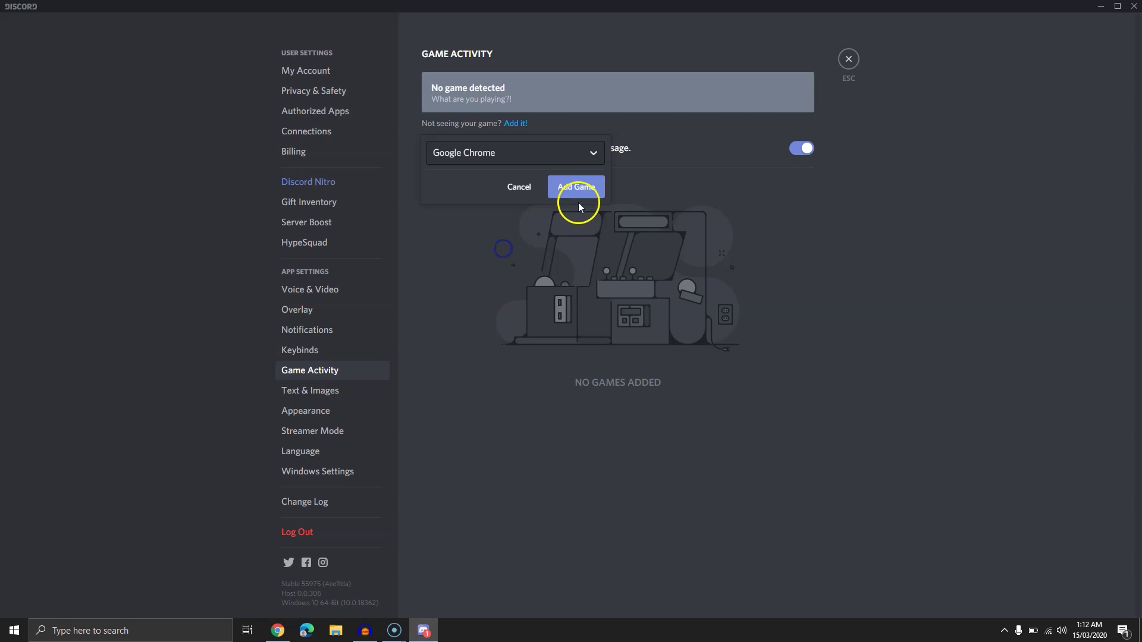
pyautogui.click(582, 198)
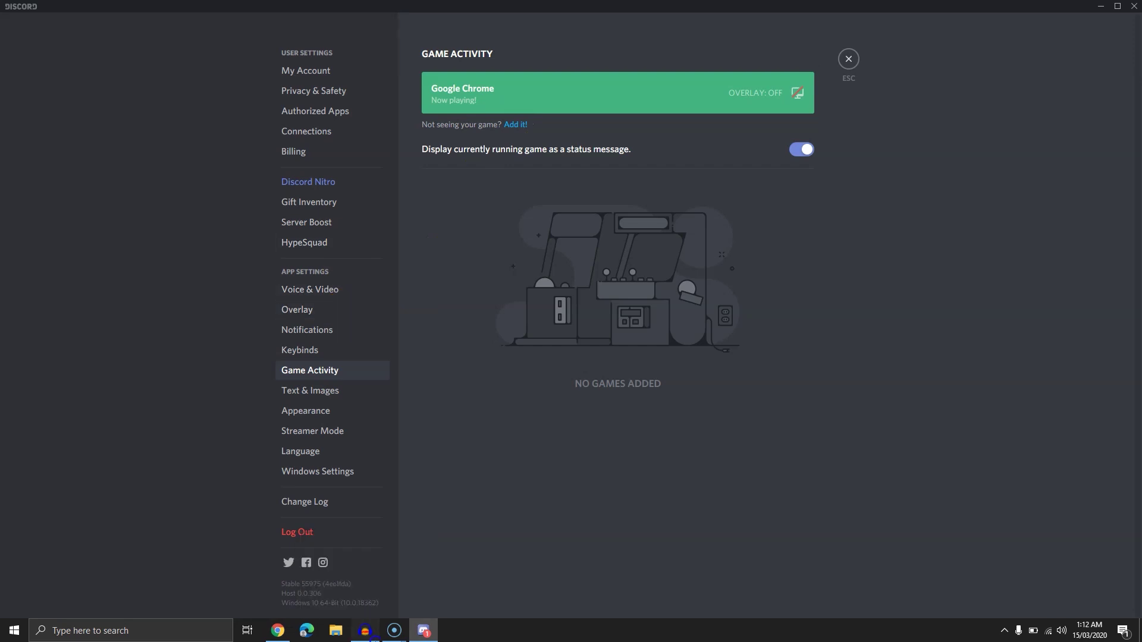
# Close settings, cancel the Go Live stream of Google Chrome, and reconnect to General voice.
pyautogui.press('Escape')
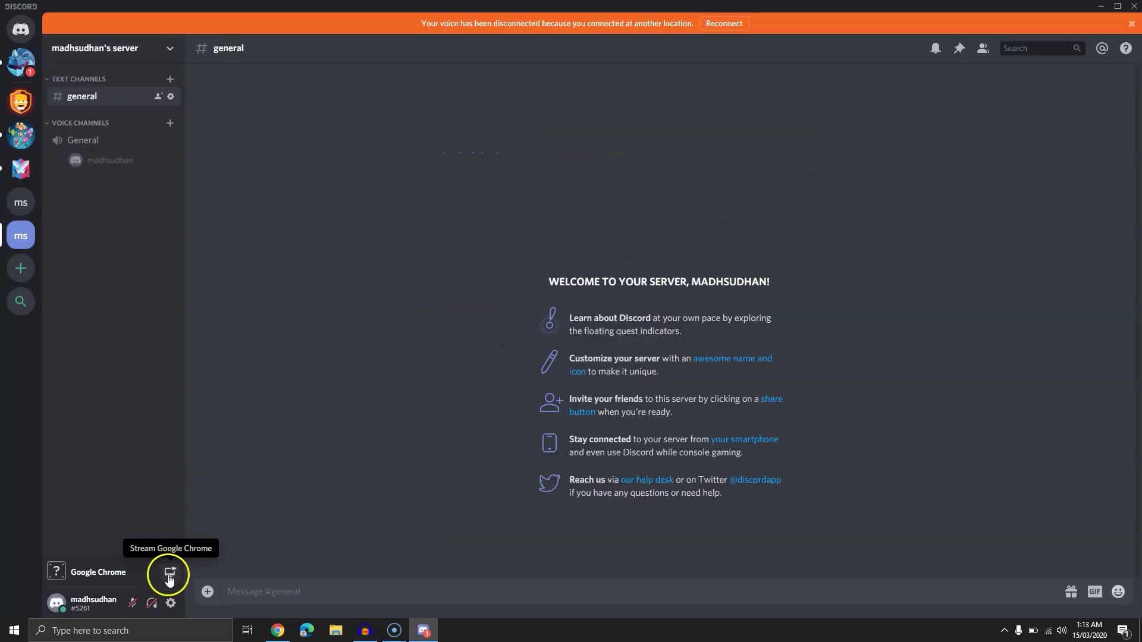
pyautogui.click(170, 574)
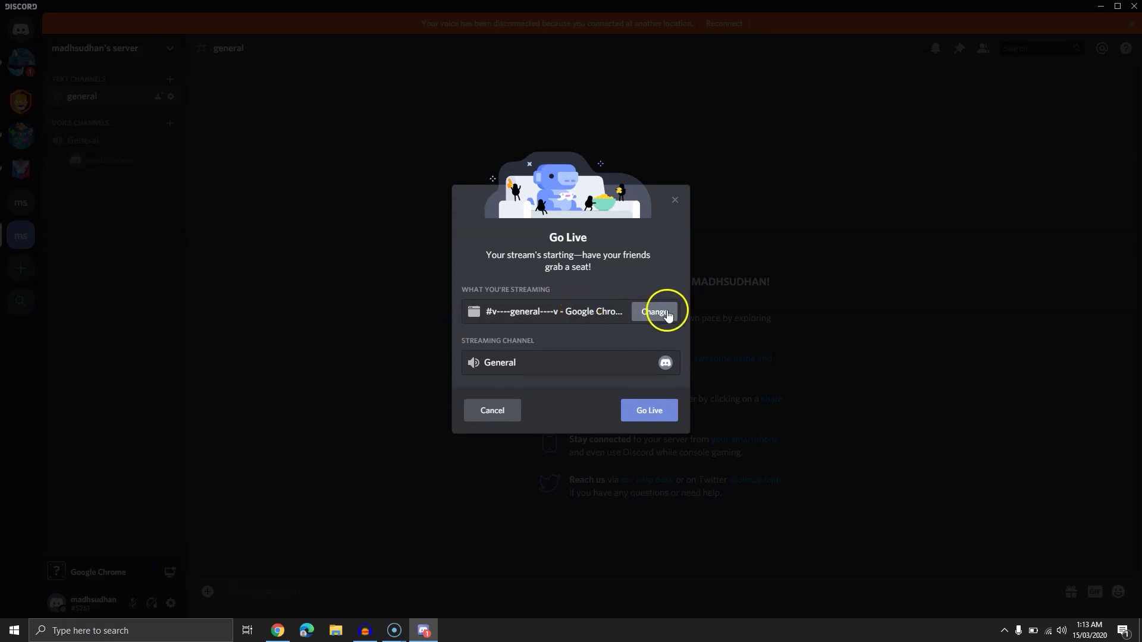
pyautogui.click(495, 410)
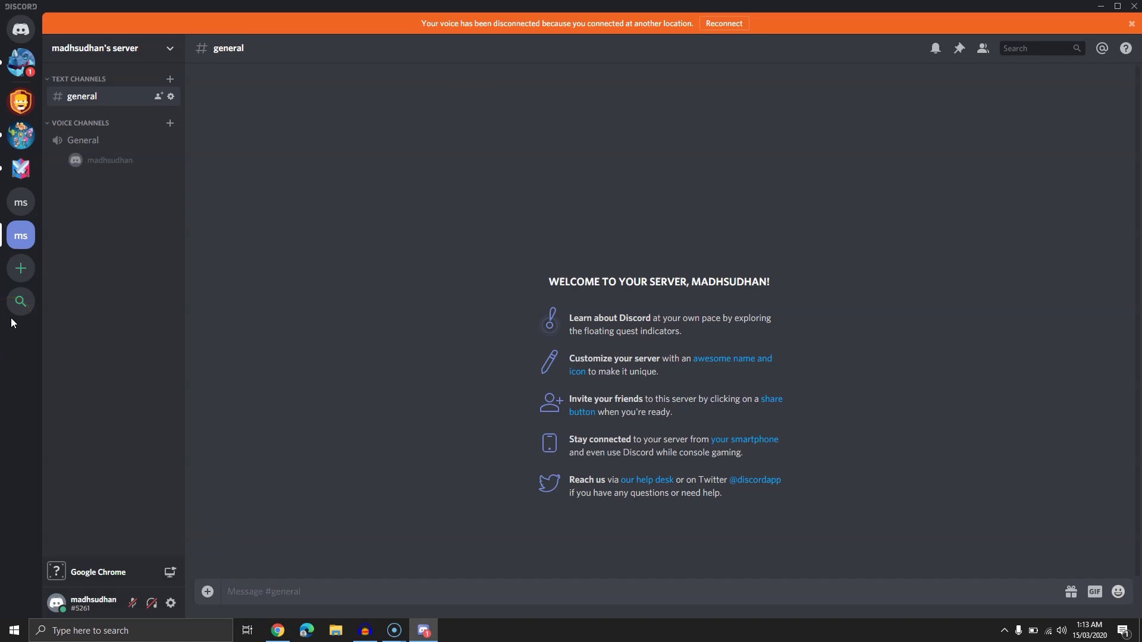
pyautogui.click(721, 24)
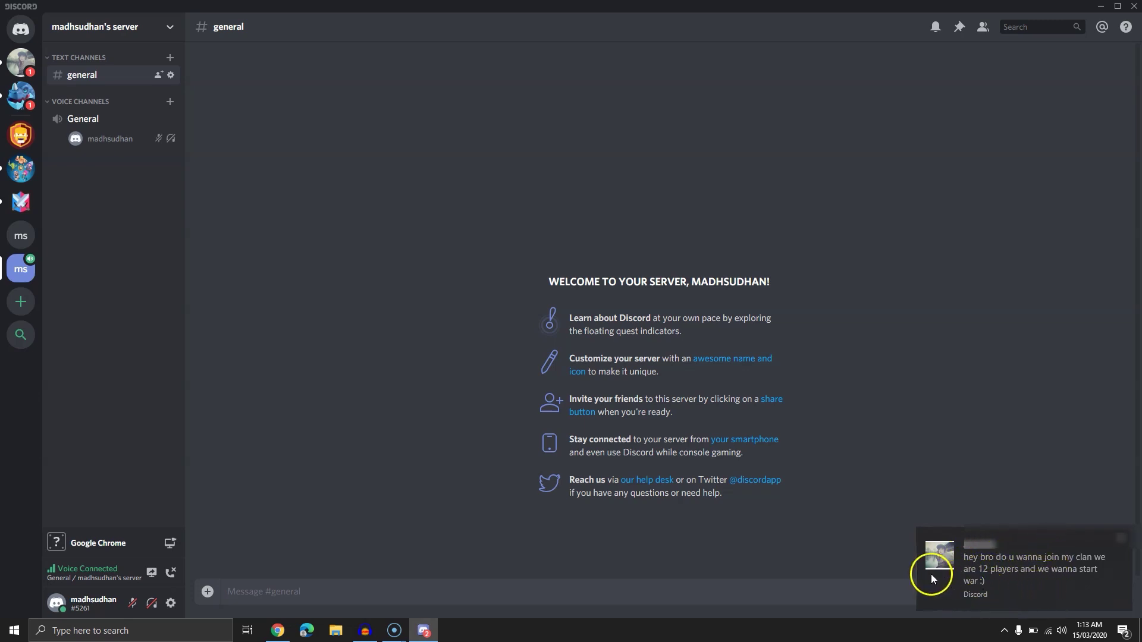
# Check the new DM, /r/RoyaleRecruit, /r/ClashofClans, then ElectroDragon's welcome message.
pyautogui.click(21, 62)
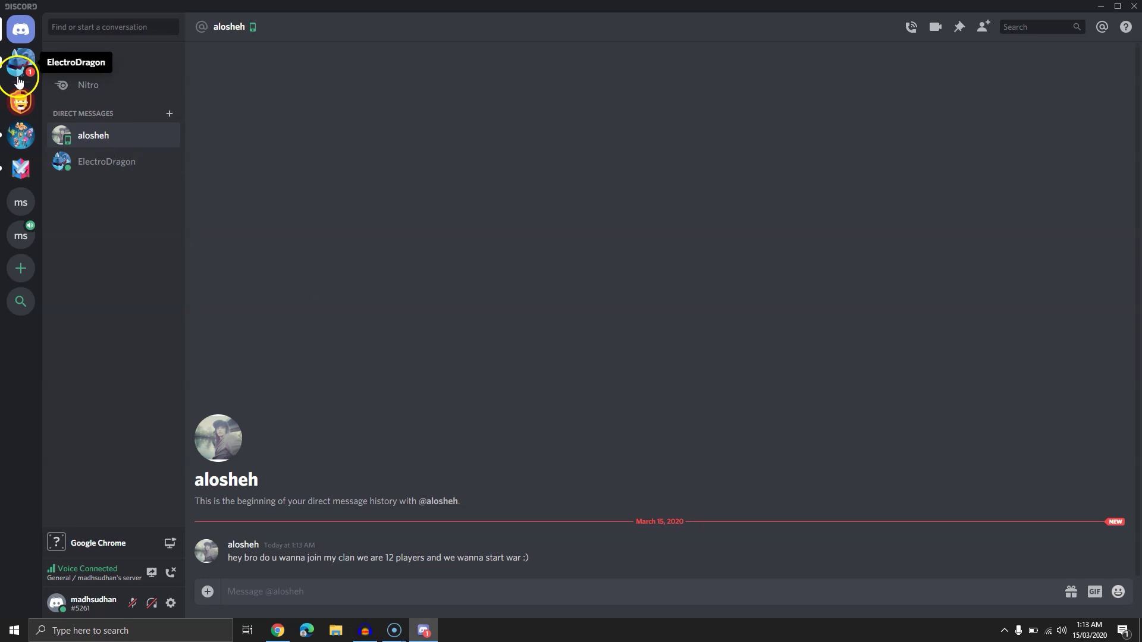
pyautogui.click(17, 139)
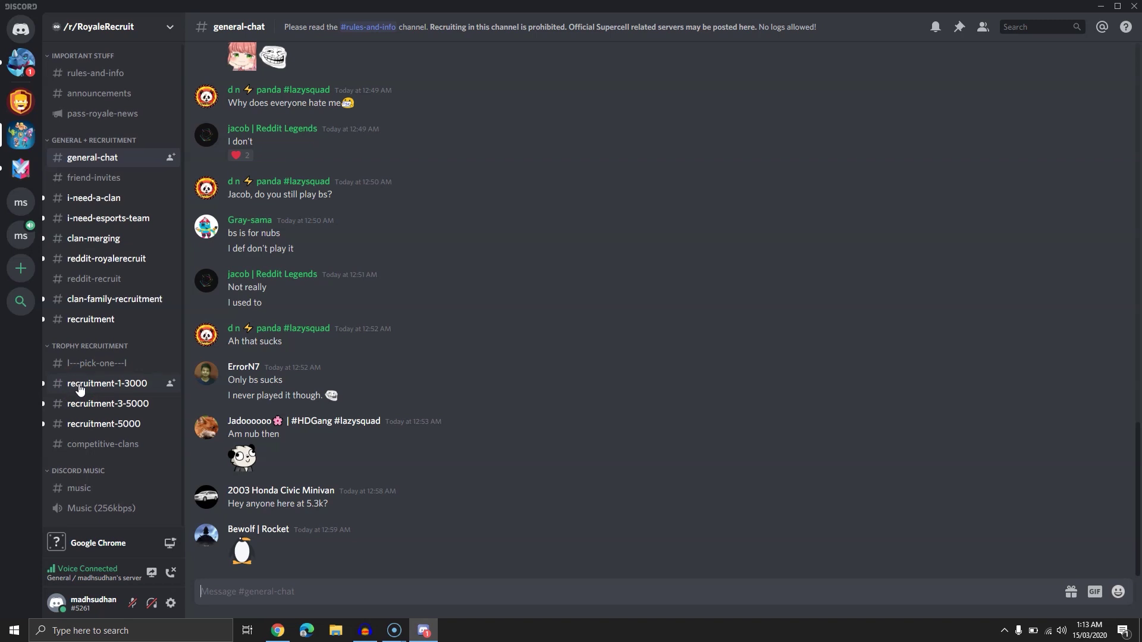
pyautogui.click(23, 97)
pyautogui.click(21, 62)
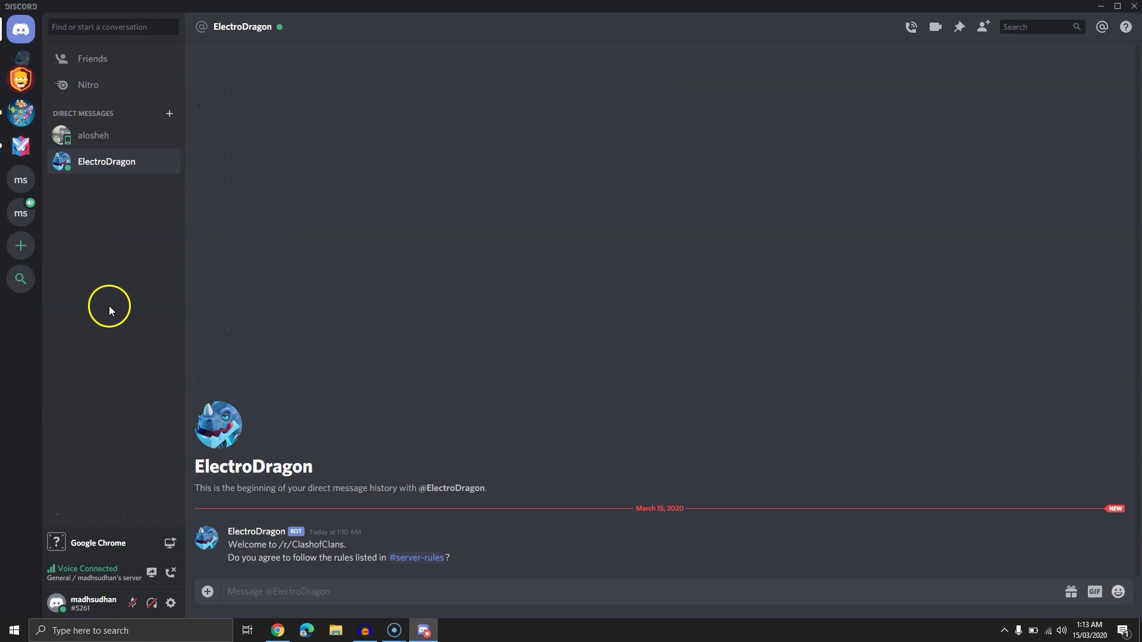
# Switch to the Clash Royale server and browse its channel list.
pyautogui.click(21, 136)
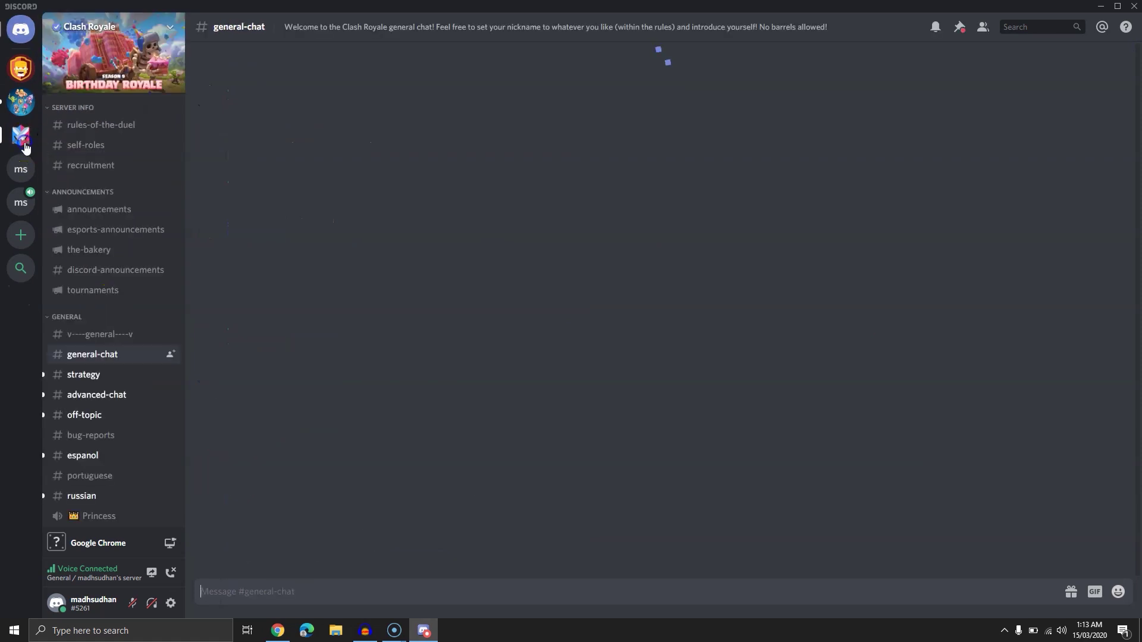
pyautogui.scroll(-5, 108, 380)
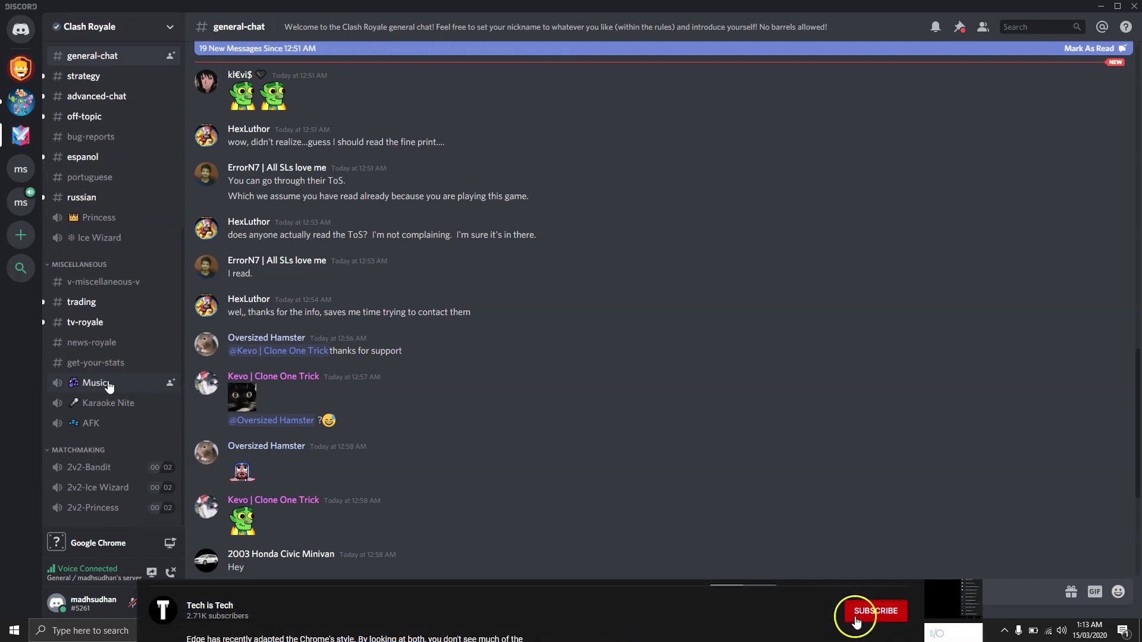
pyautogui.scroll(1, 109, 382)
pyautogui.scroll(4, 108, 386)
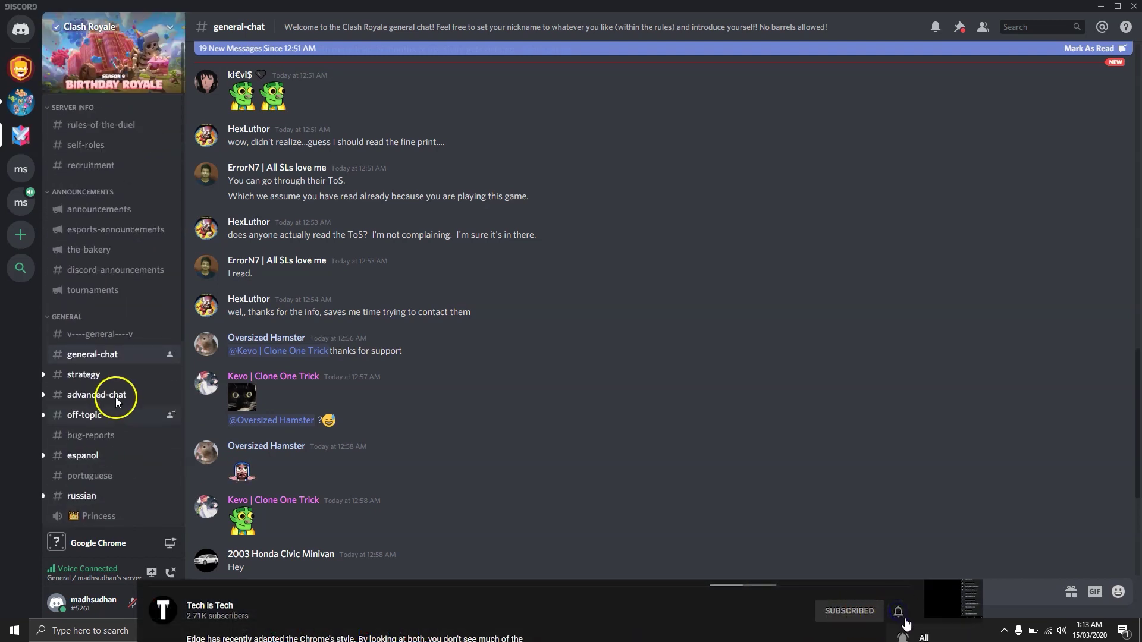
pyautogui.scroll(-2, 75, 458)
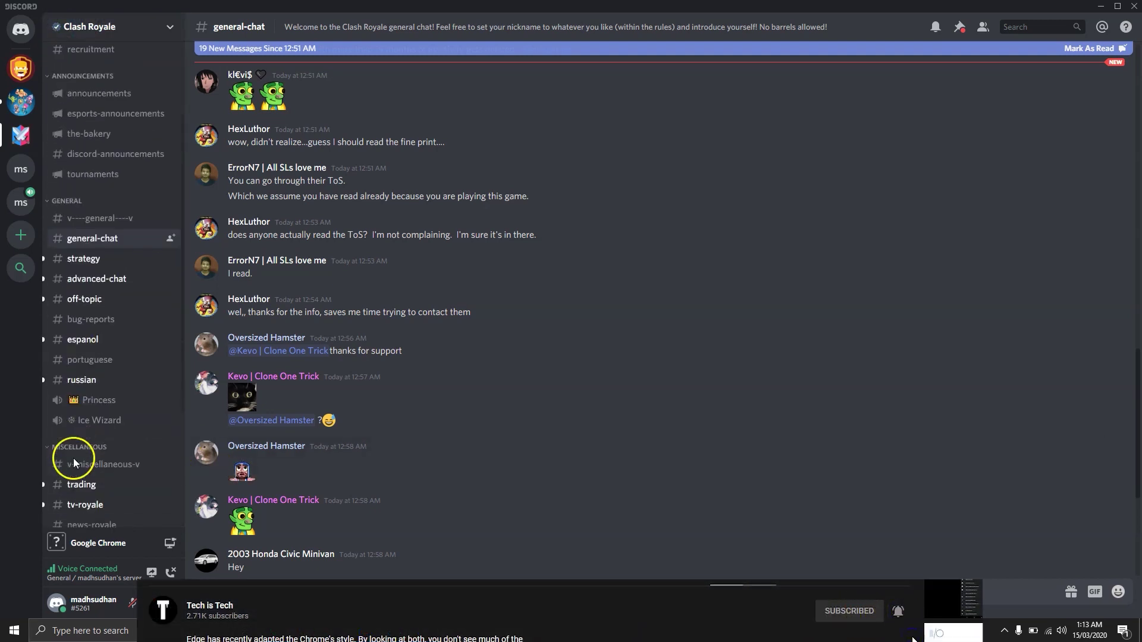
# Open the off-topic channel and scroll back through its earlier messages.
pyautogui.click(104, 306)
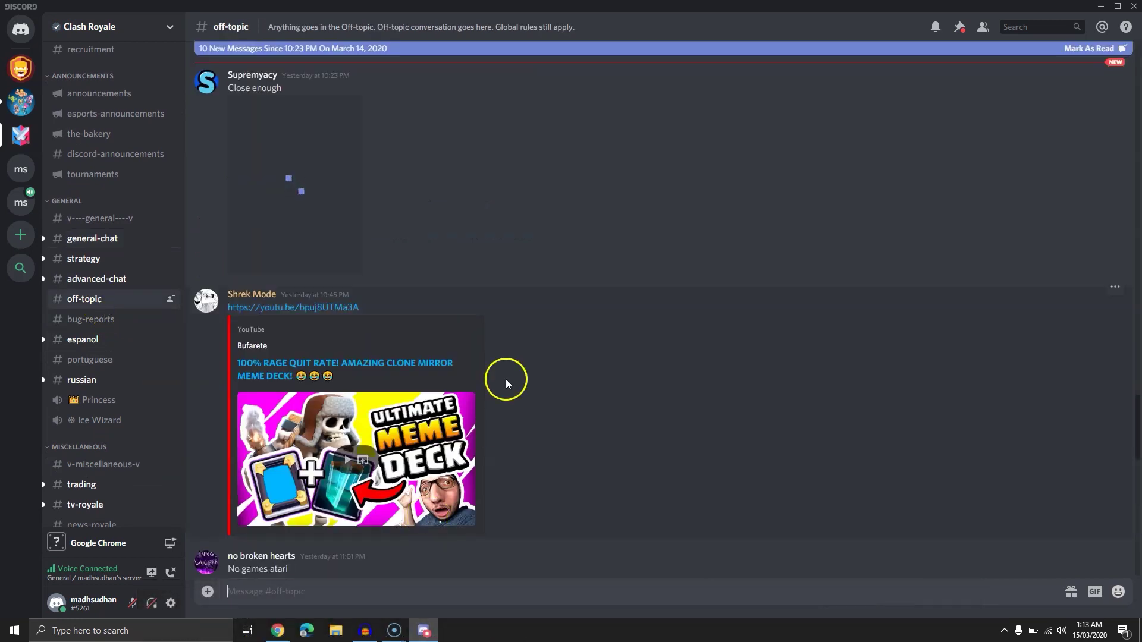
pyautogui.scroll(10, 531, 310)
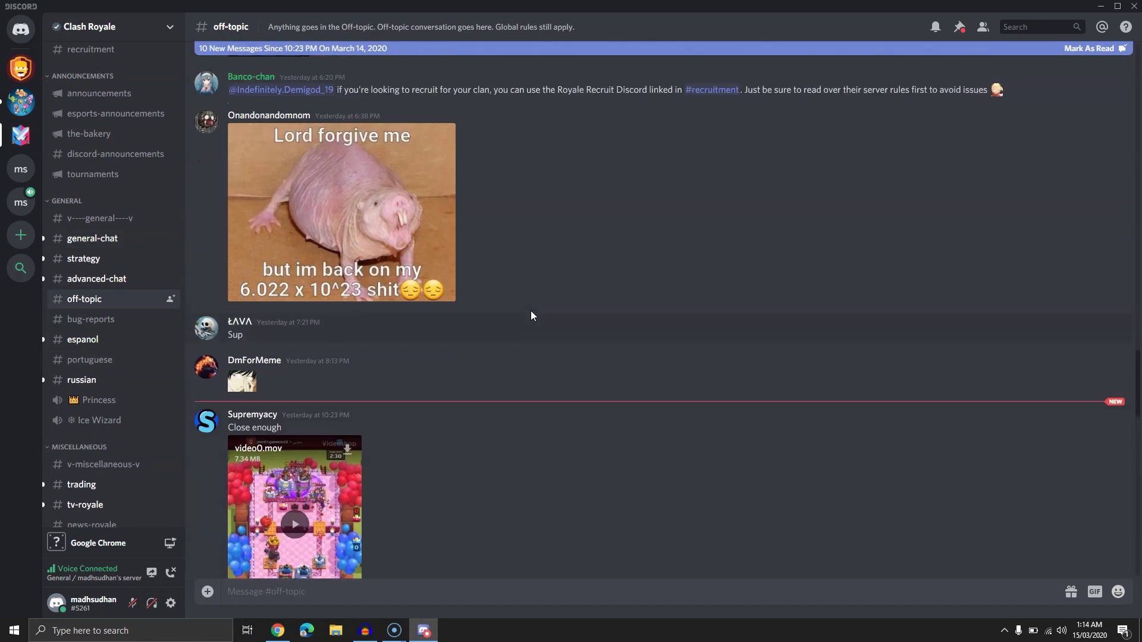
pyautogui.scroll(3, 530, 311)
pyautogui.scroll(-8, 530, 311)
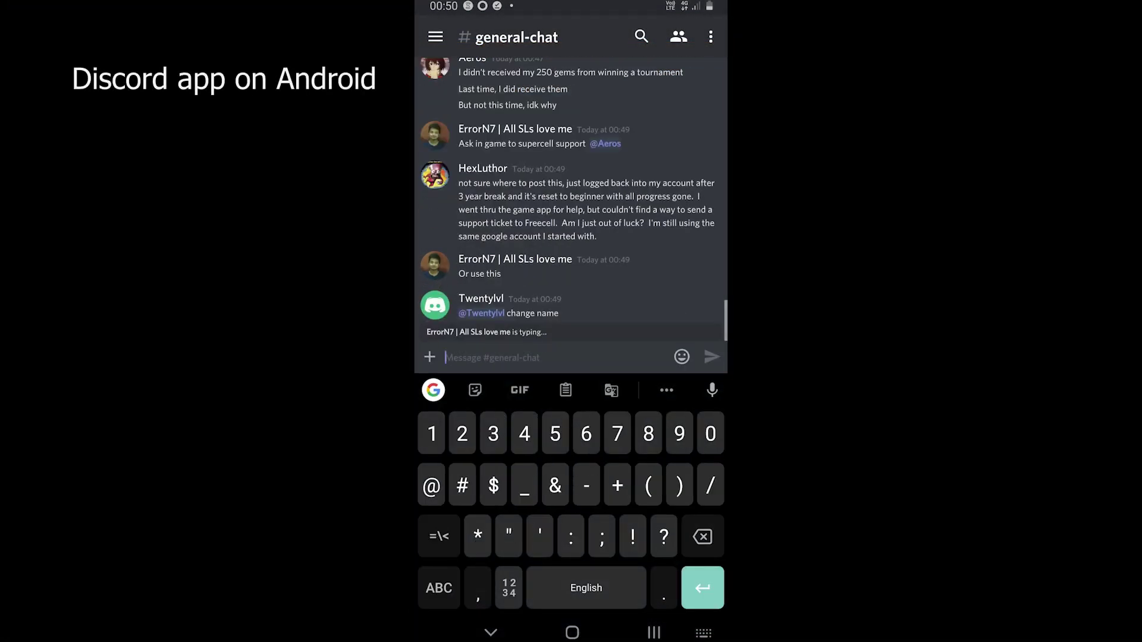
# Preview channel mention suggestions with '#', then clear the general-chat message box.
pyautogui.write('#')
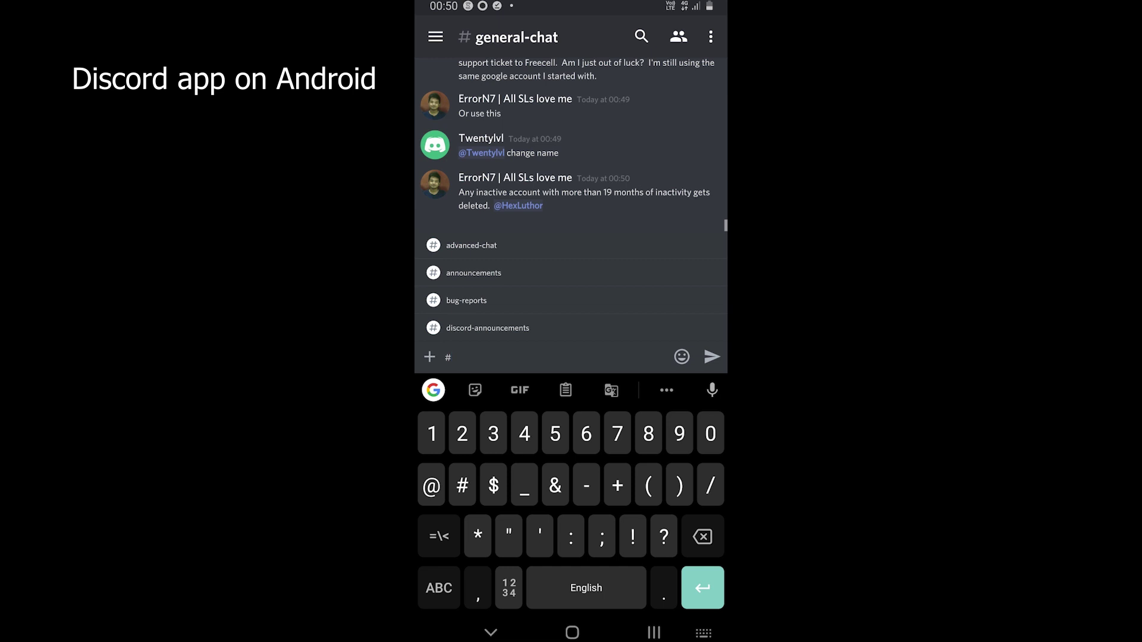
pyautogui.click(438, 588)
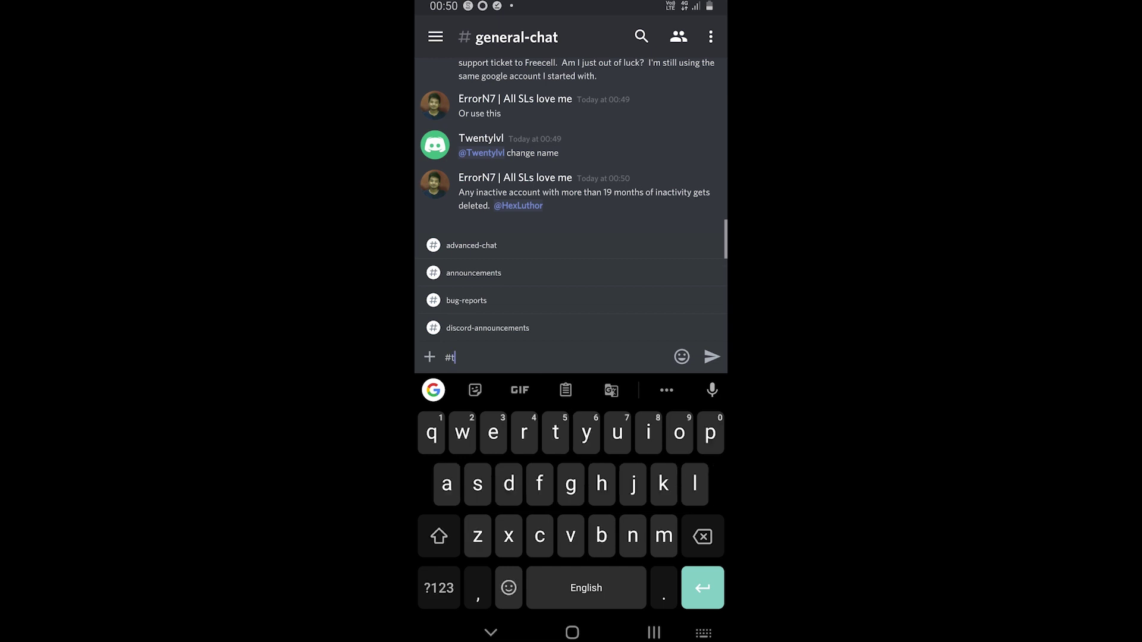
pyautogui.write('w')
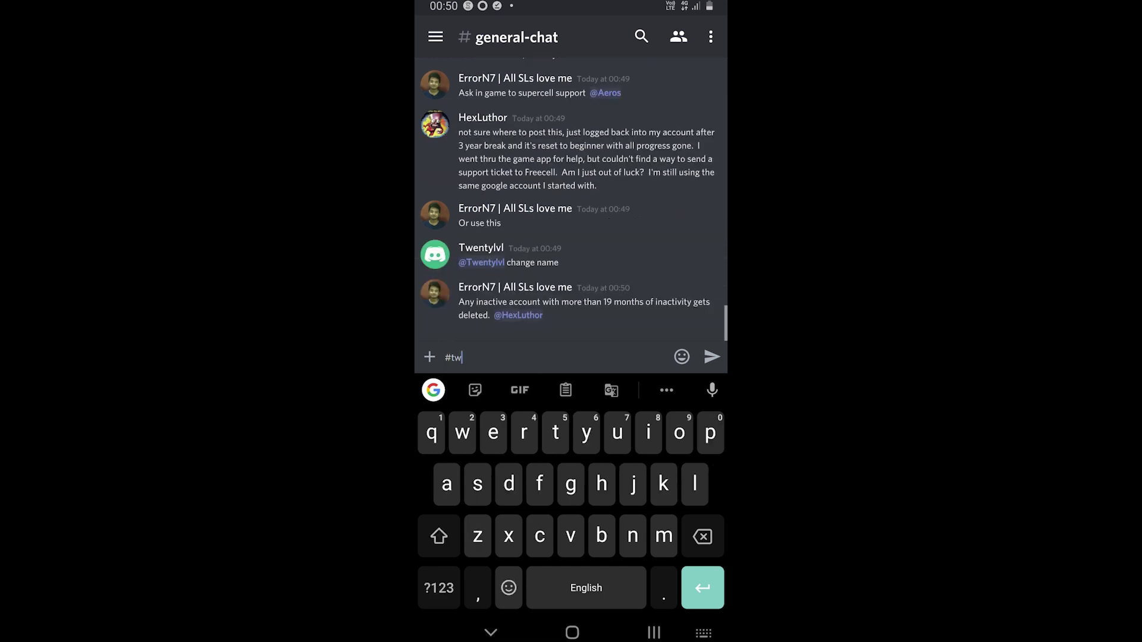
pyautogui.write('u')
pyautogui.press('BackSpace')
pyautogui.press('BackSpace')
pyautogui.press('BackSpace')
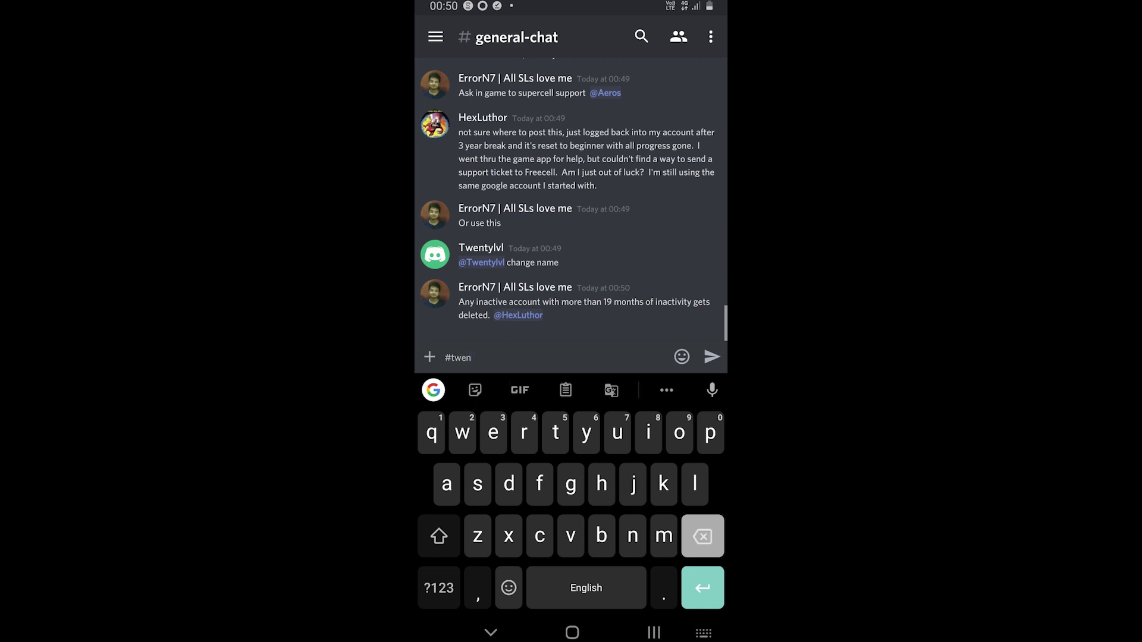
pyautogui.press('BackSpace')
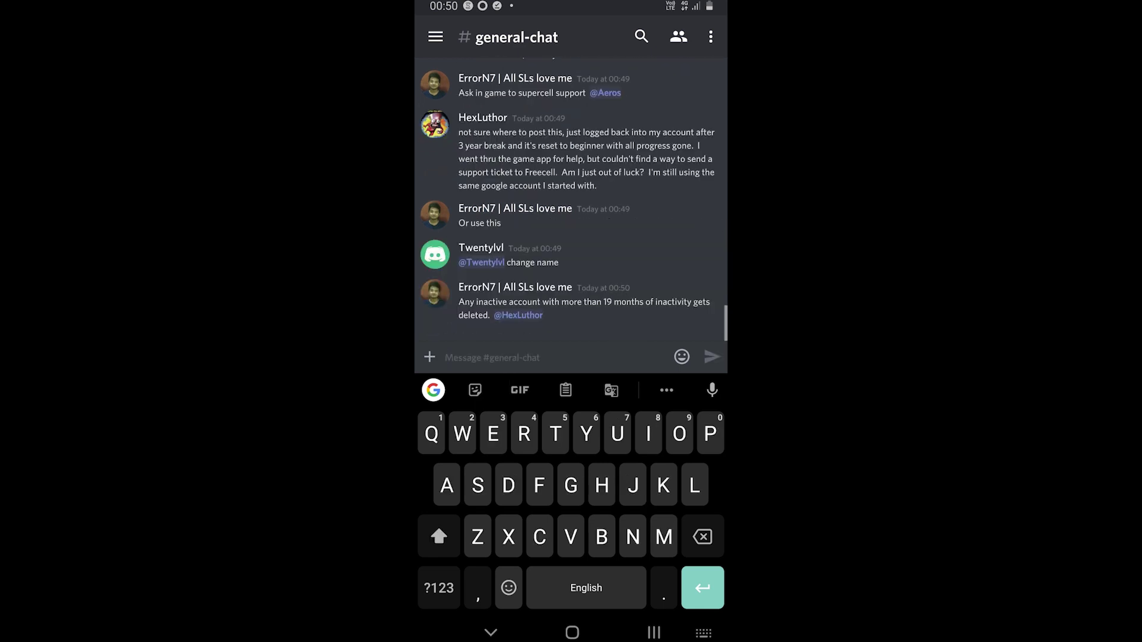
# Type '@t' to see member suggestions, then bring up the server's channel list.
pyautogui.write('@')
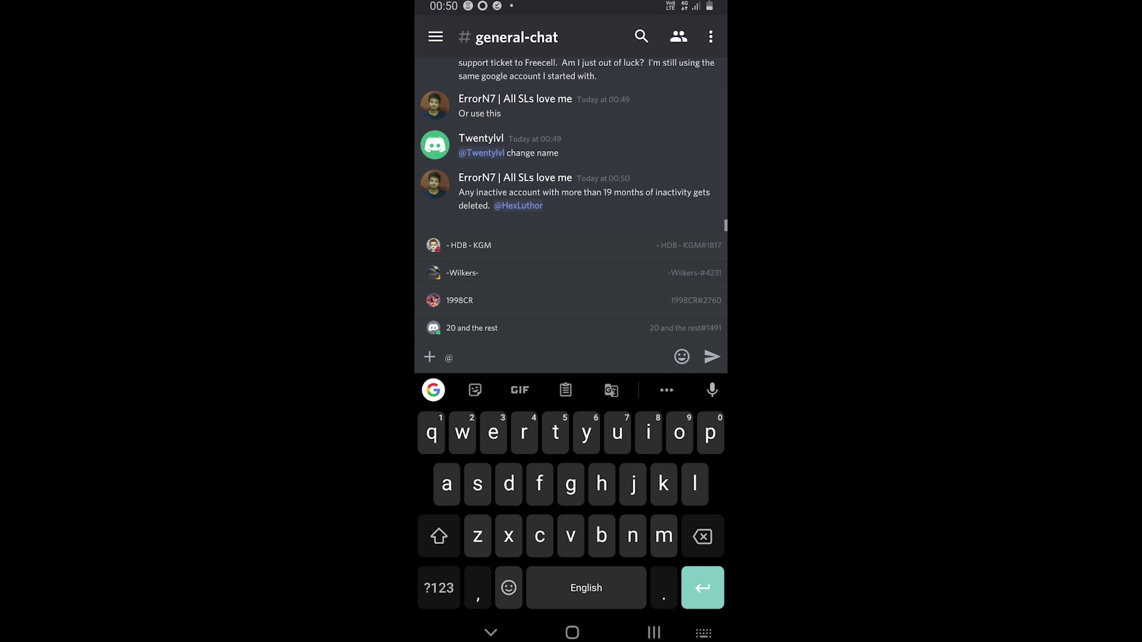
pyautogui.write('tw')
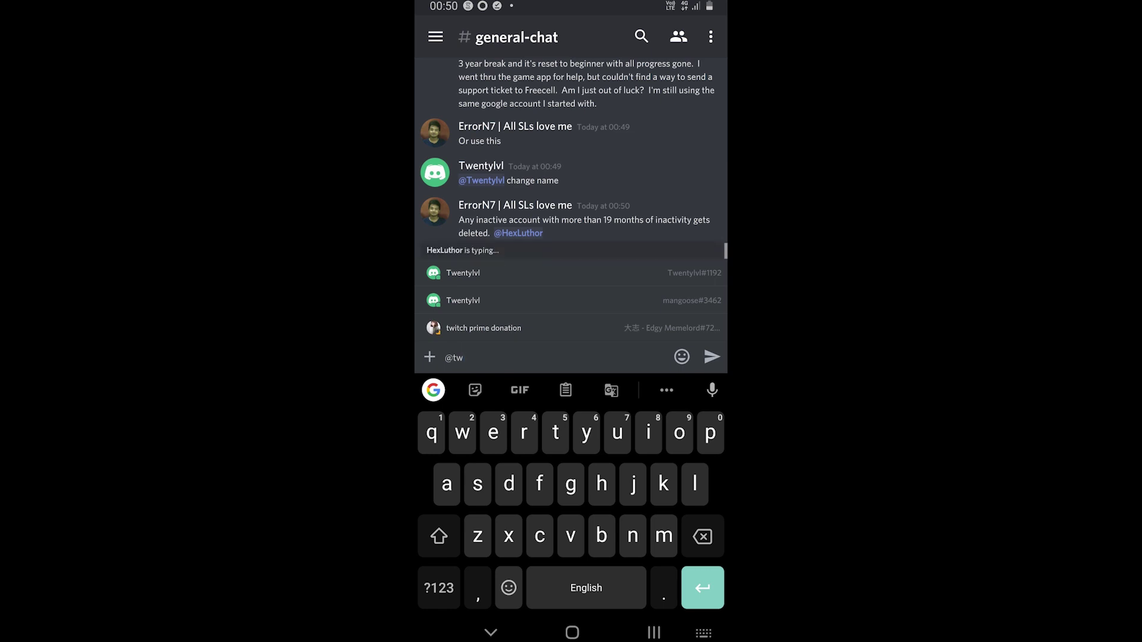
pyautogui.click(490, 632)
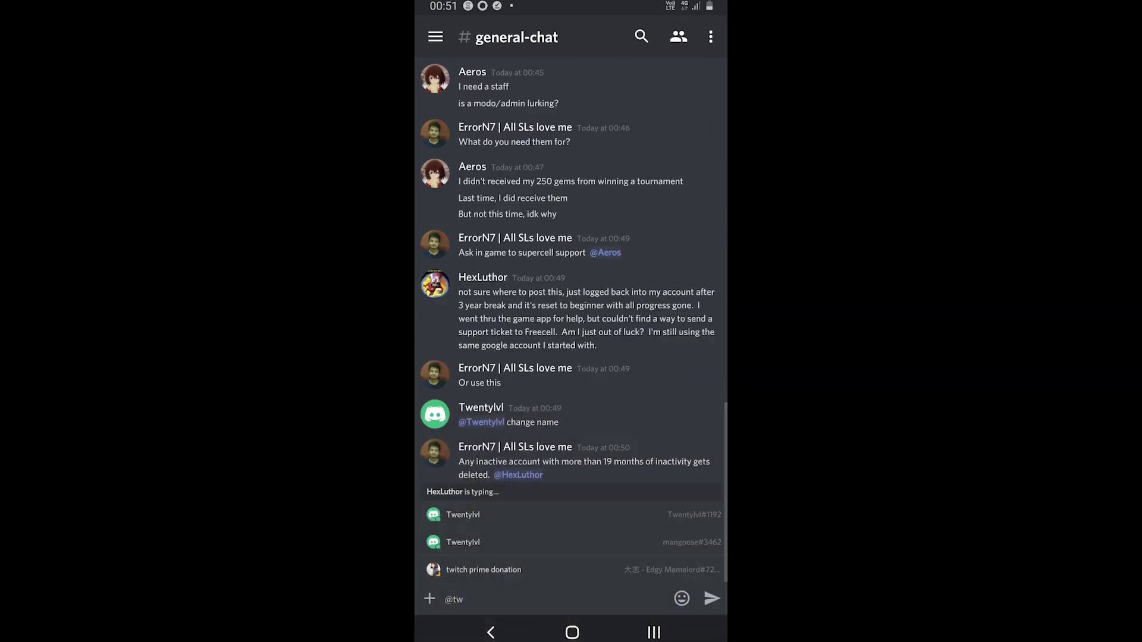
pyautogui.click(491, 632)
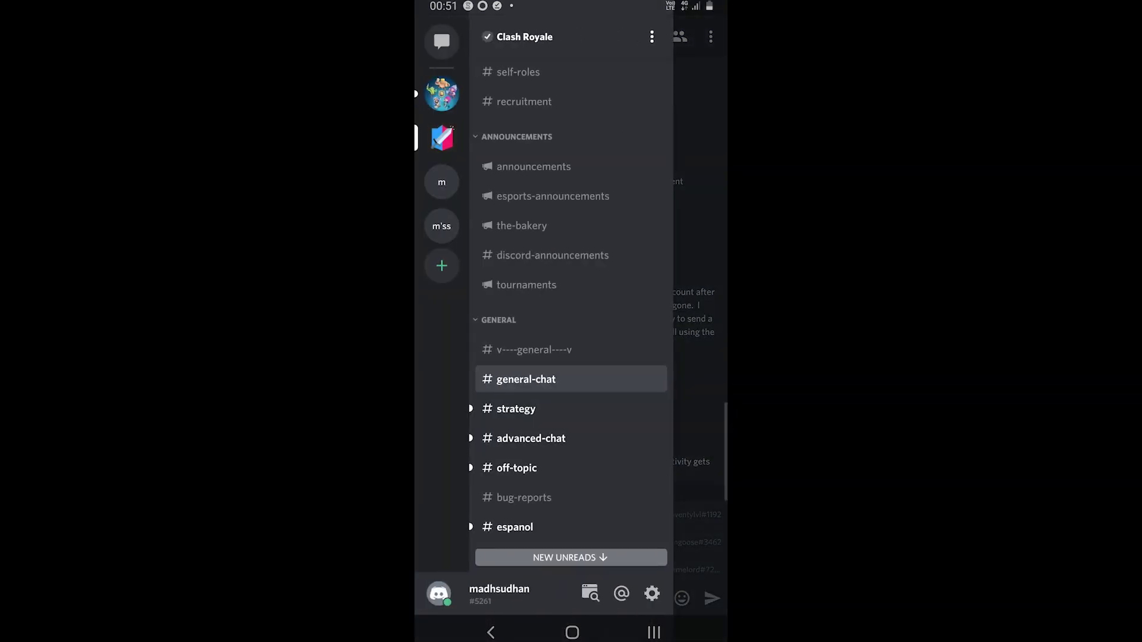
# Open User Settings from the drawer's gear icon and look down its options list.
pyautogui.click(652, 593)
pyautogui.scroll(-2, 571, 357)
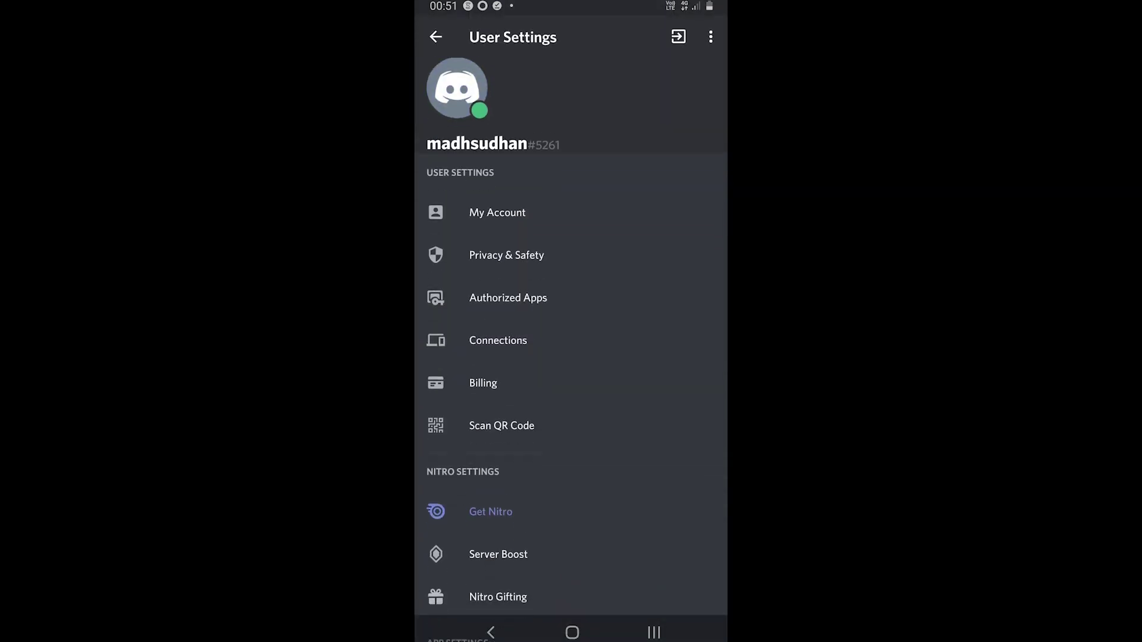